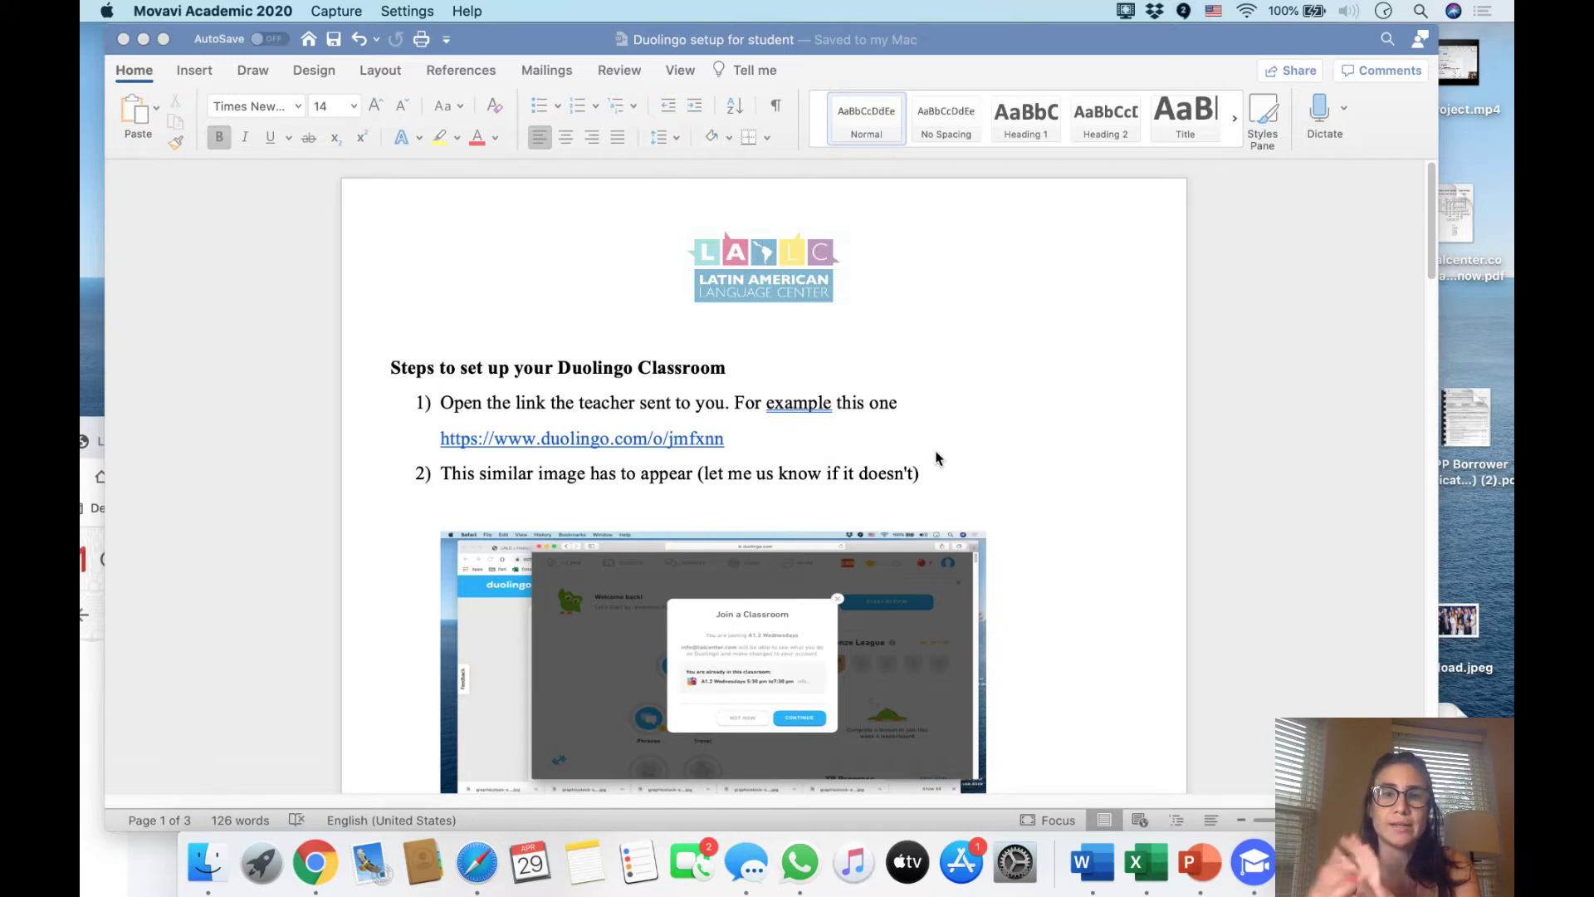
Select and copy the example classroom link under step 1 of the Word setup document
left_click(552, 349)
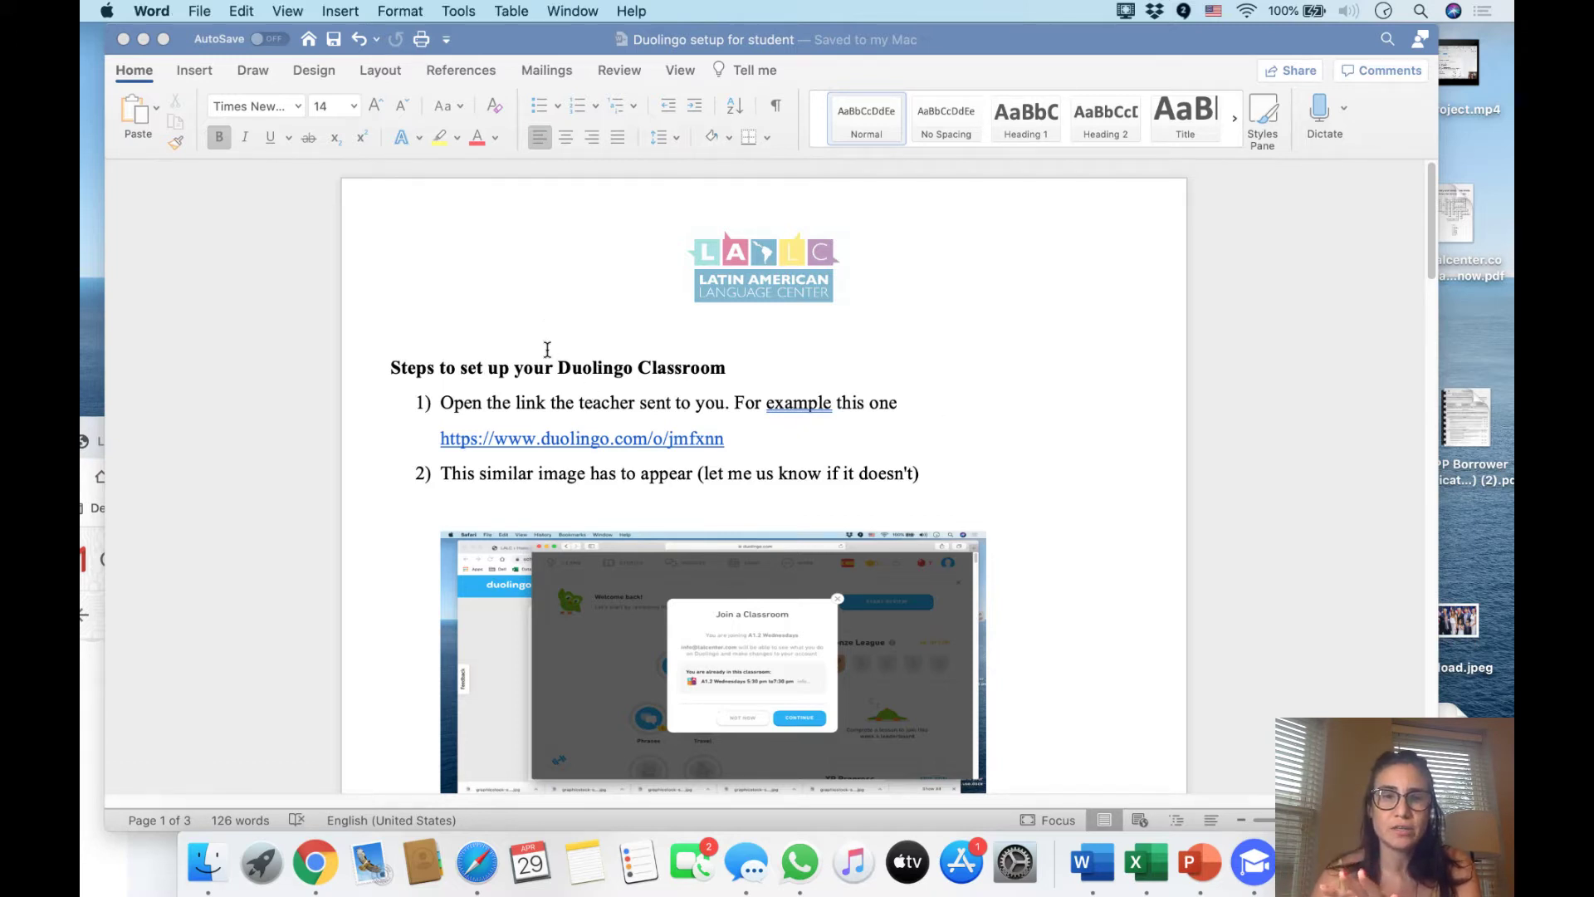
left_click_drag(440, 370, 756, 380)
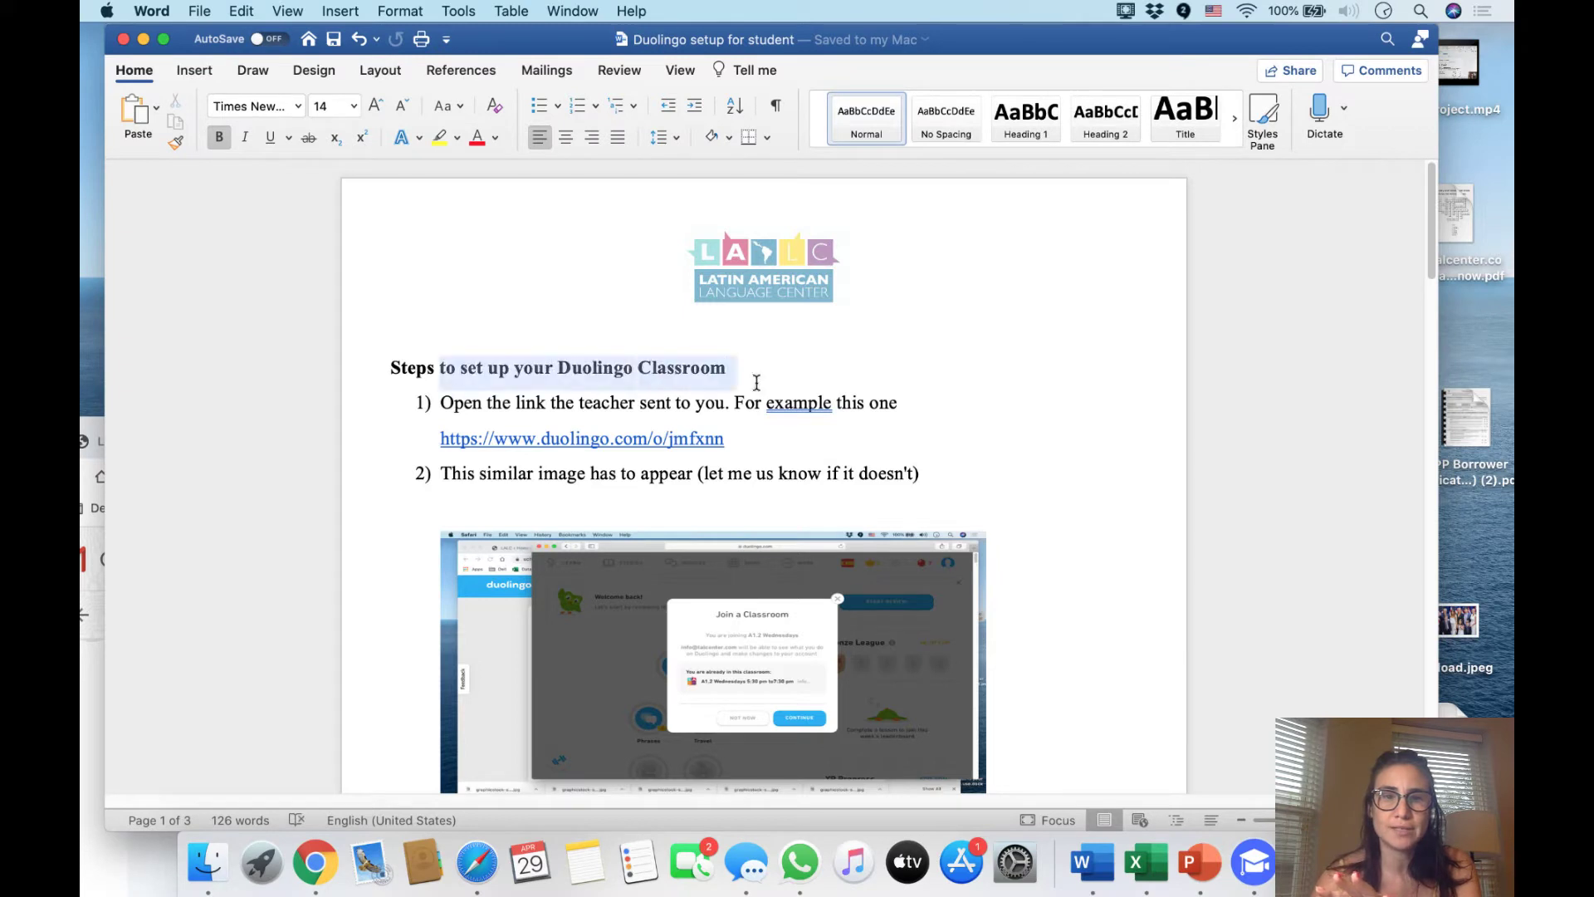
left_click_drag(729, 439, 438, 440)
key("super+c")
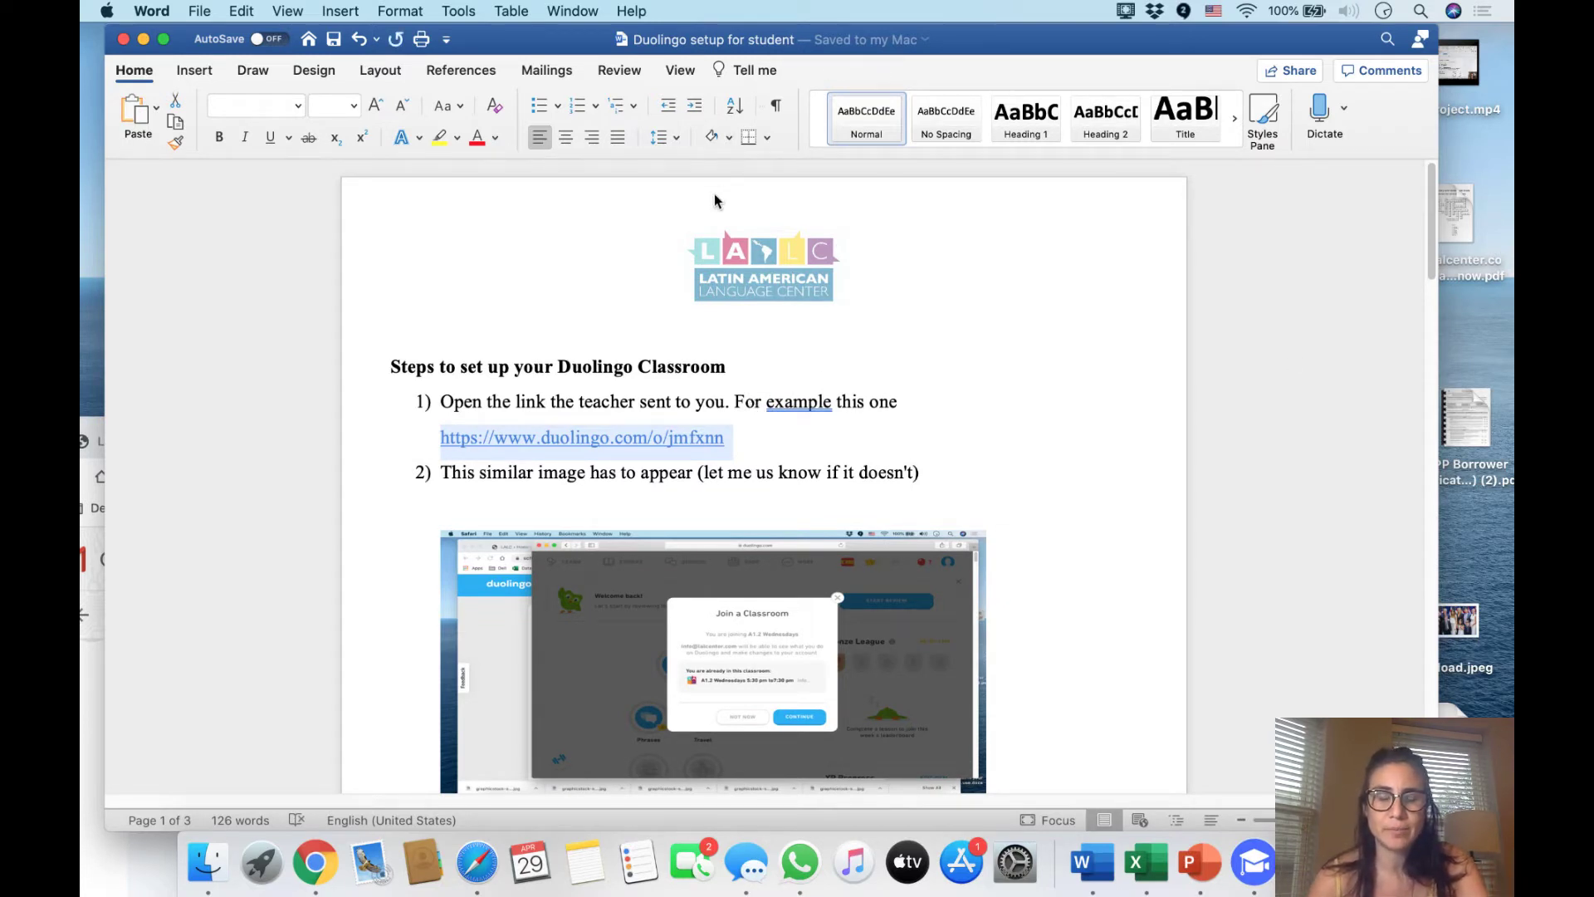
left_click(93, 428)
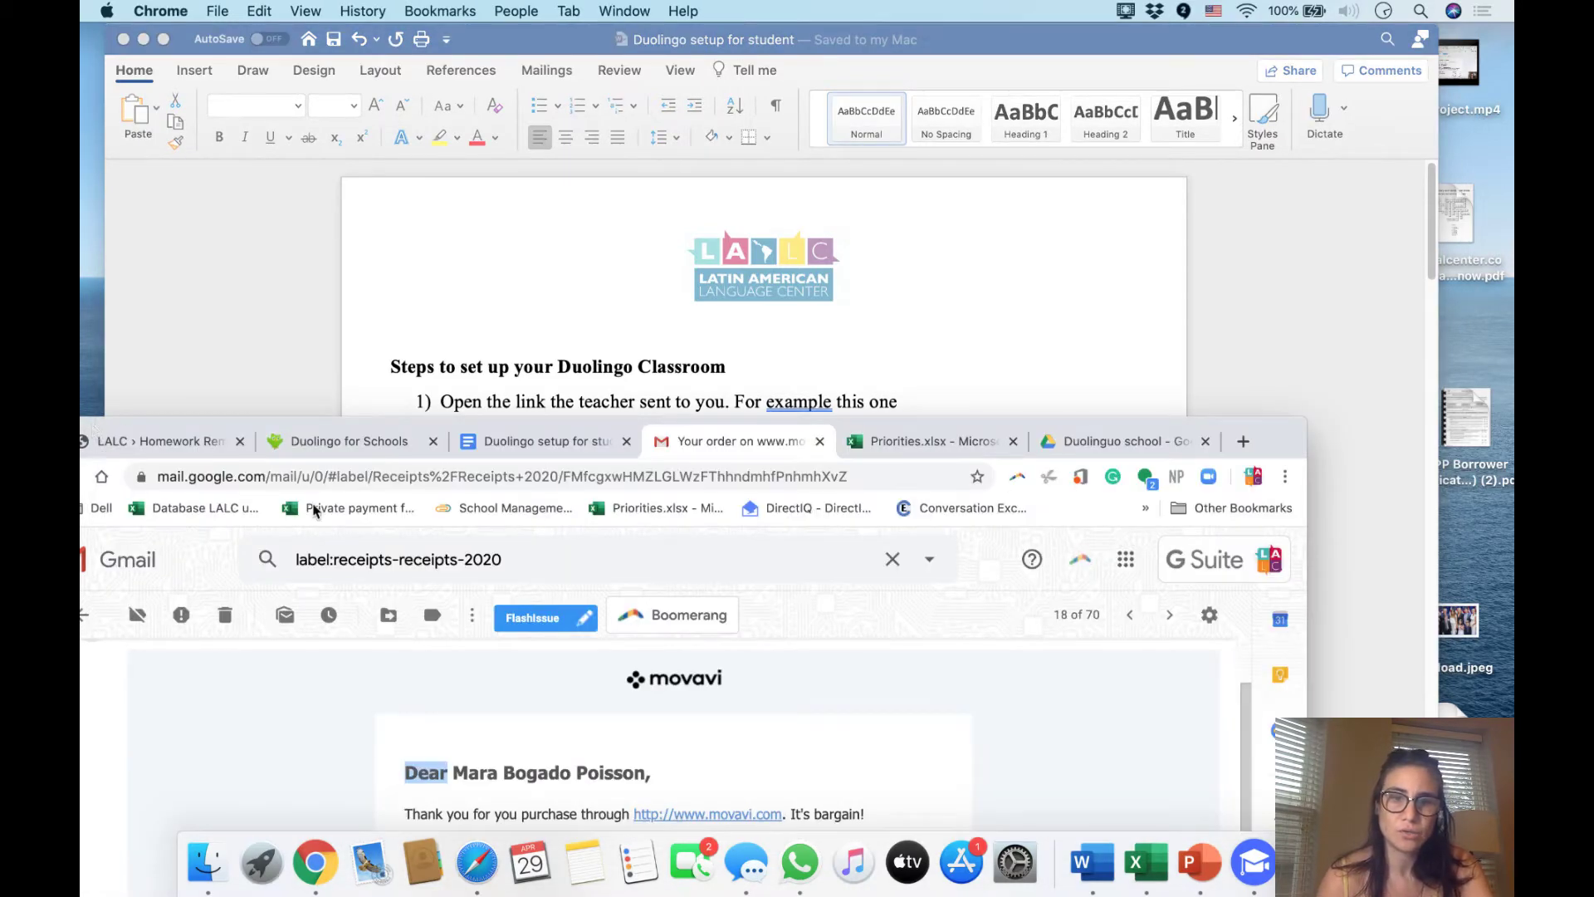
Load the copied classroom link in Safari and scroll through the Spanish Learn page
left_click(490, 866)
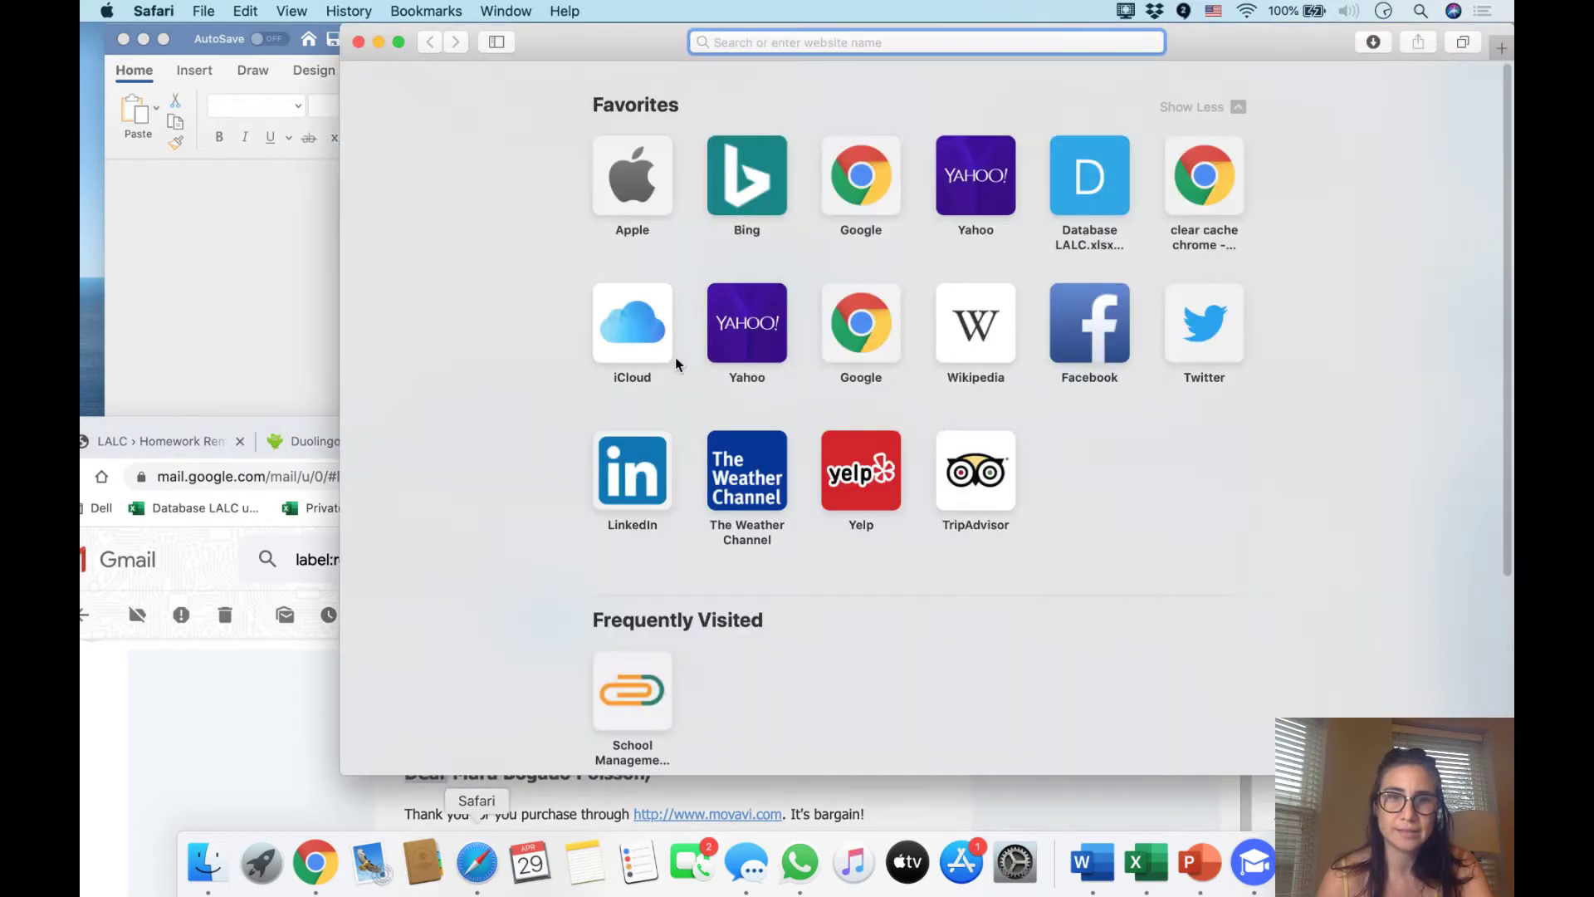
key("super+v")
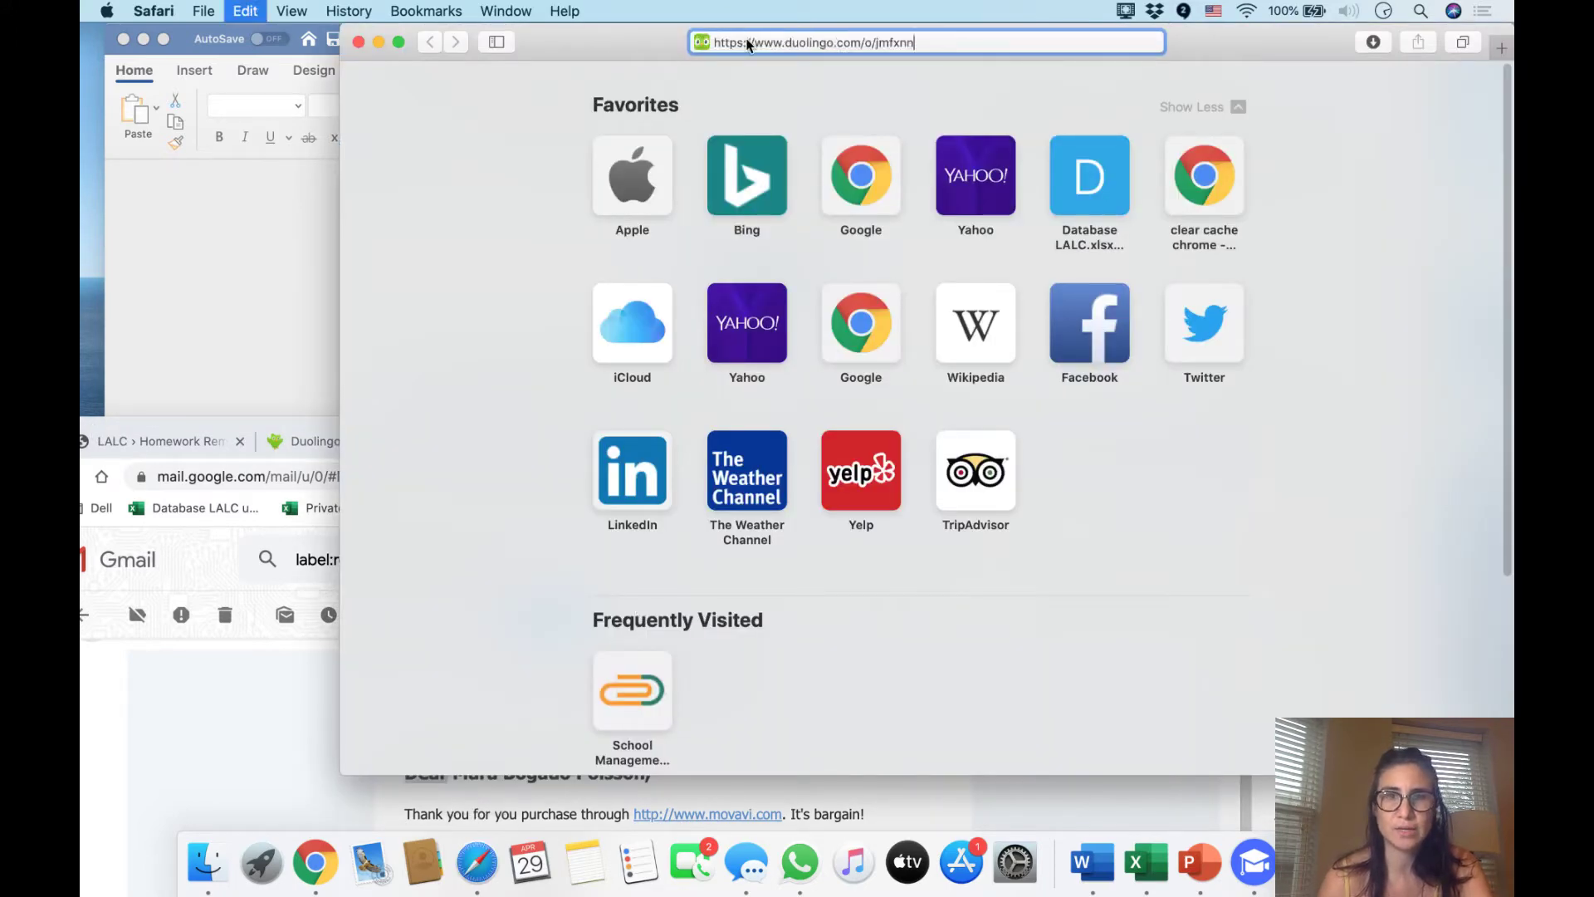
key("Return")
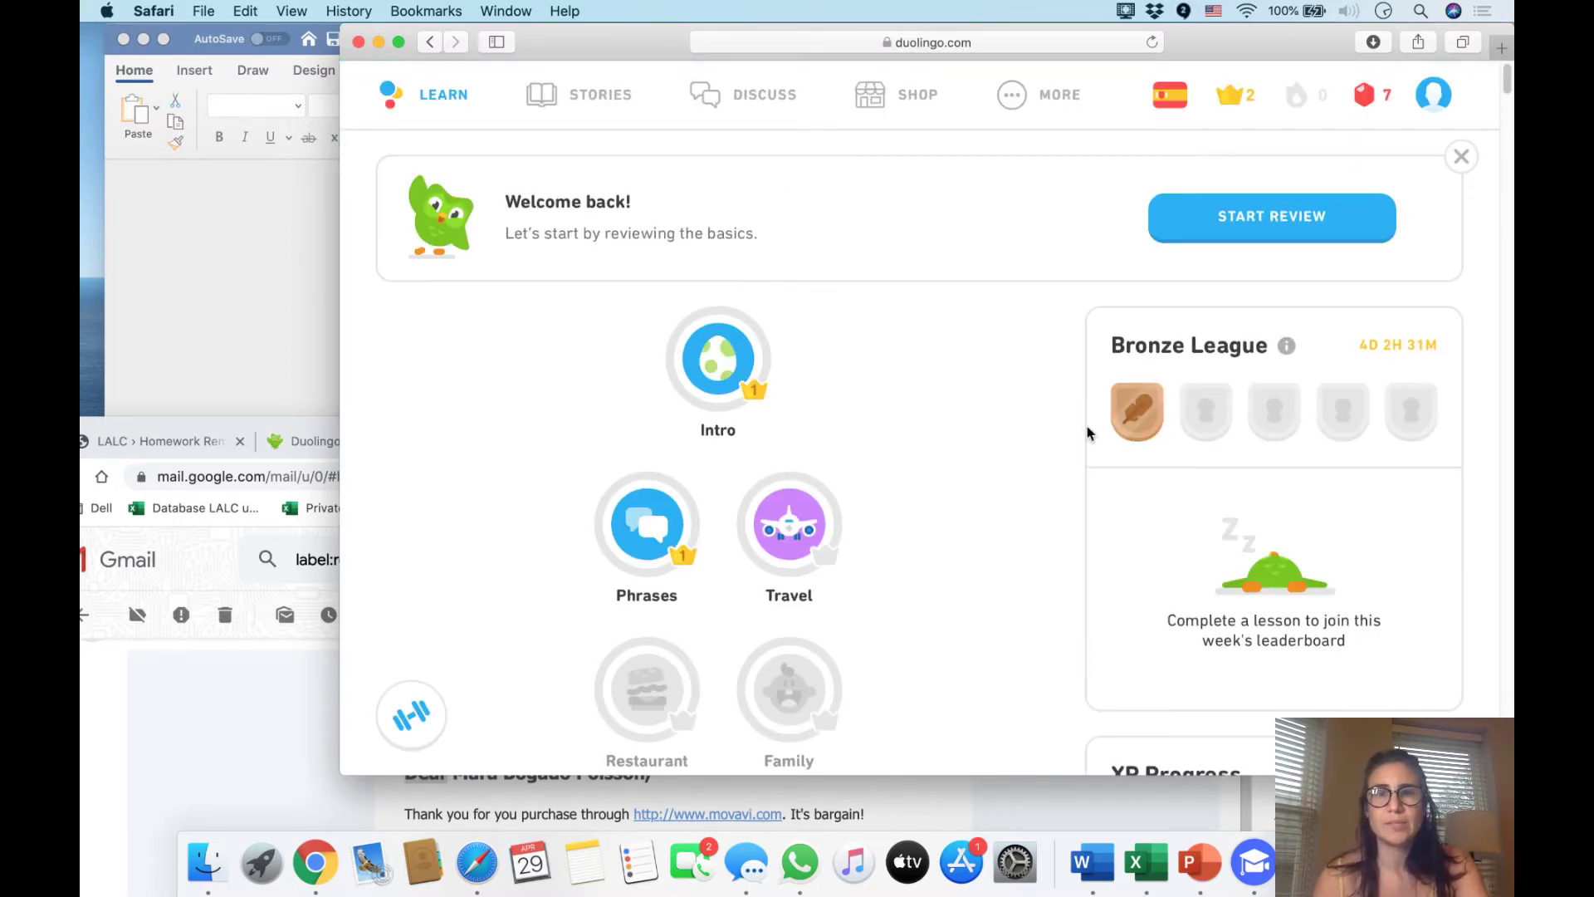
scroll(933, 482, "down", 2)
scroll(934, 481, "down", 10)
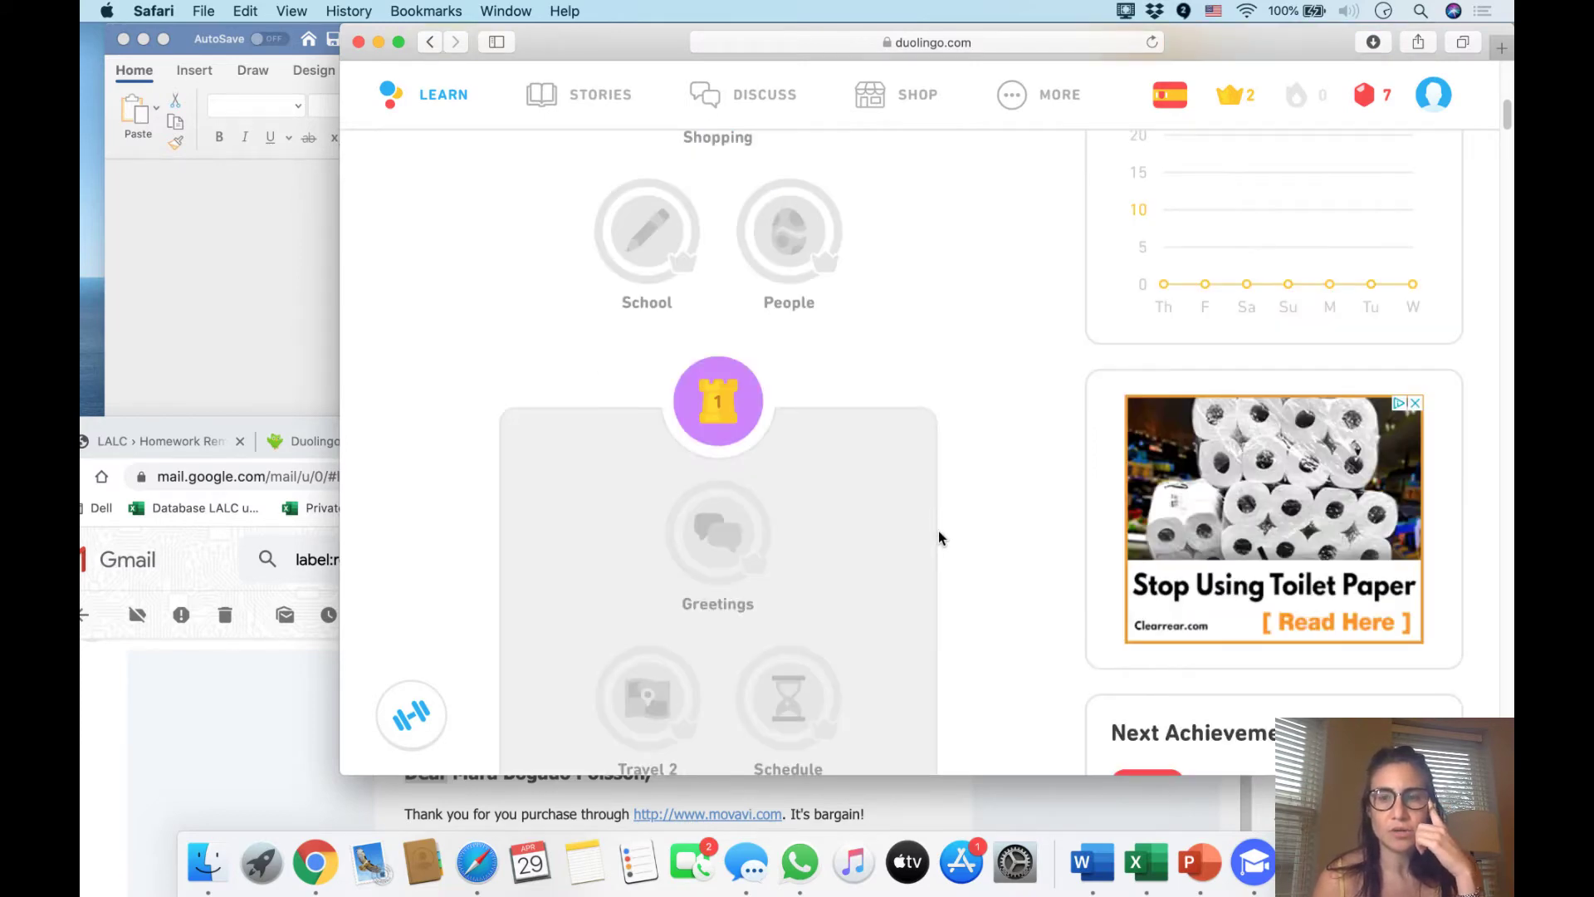
scroll(947, 536, "up", 15)
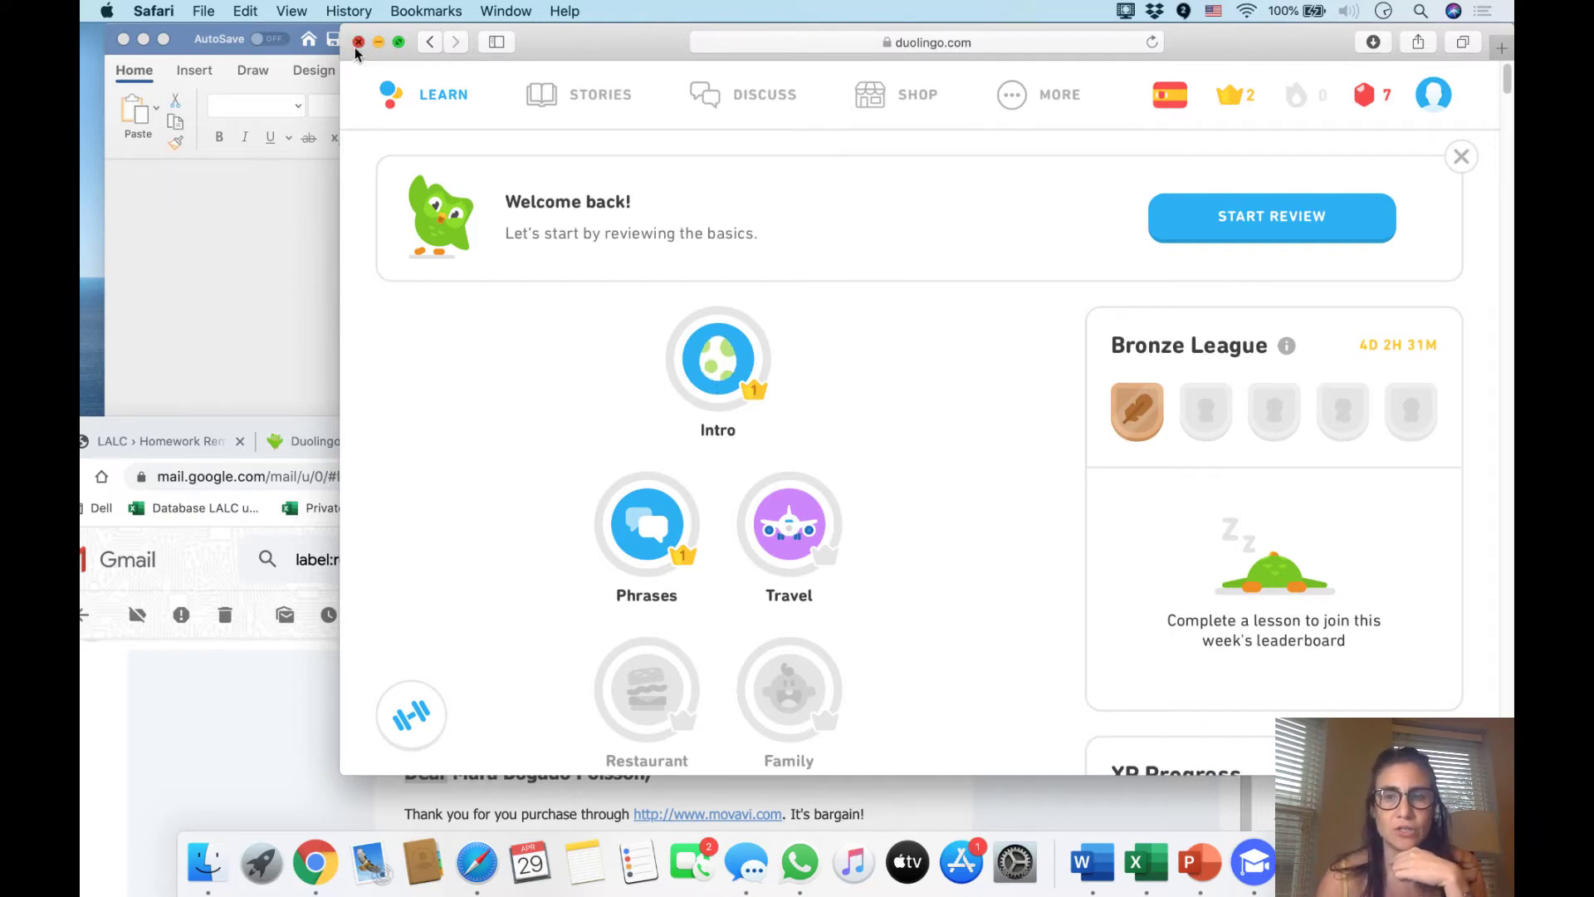
Close the Duolingo window, bring up Duolingo for Schools and quit the classroom setup wizard
left_click(358, 42)
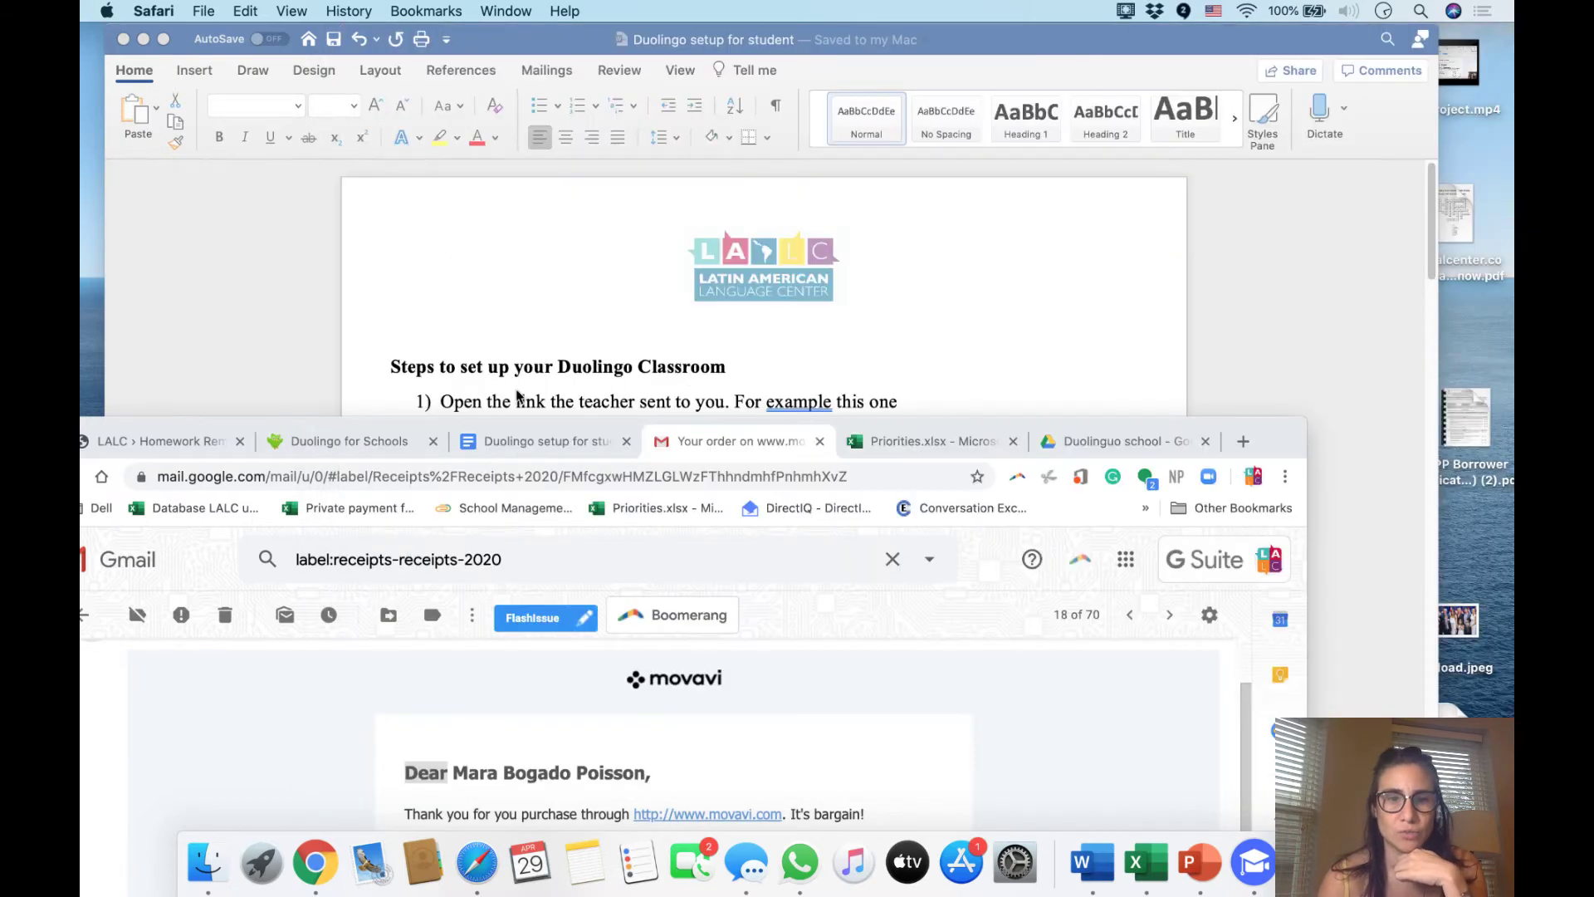
left_click_drag(1268, 433, 1385, 283)
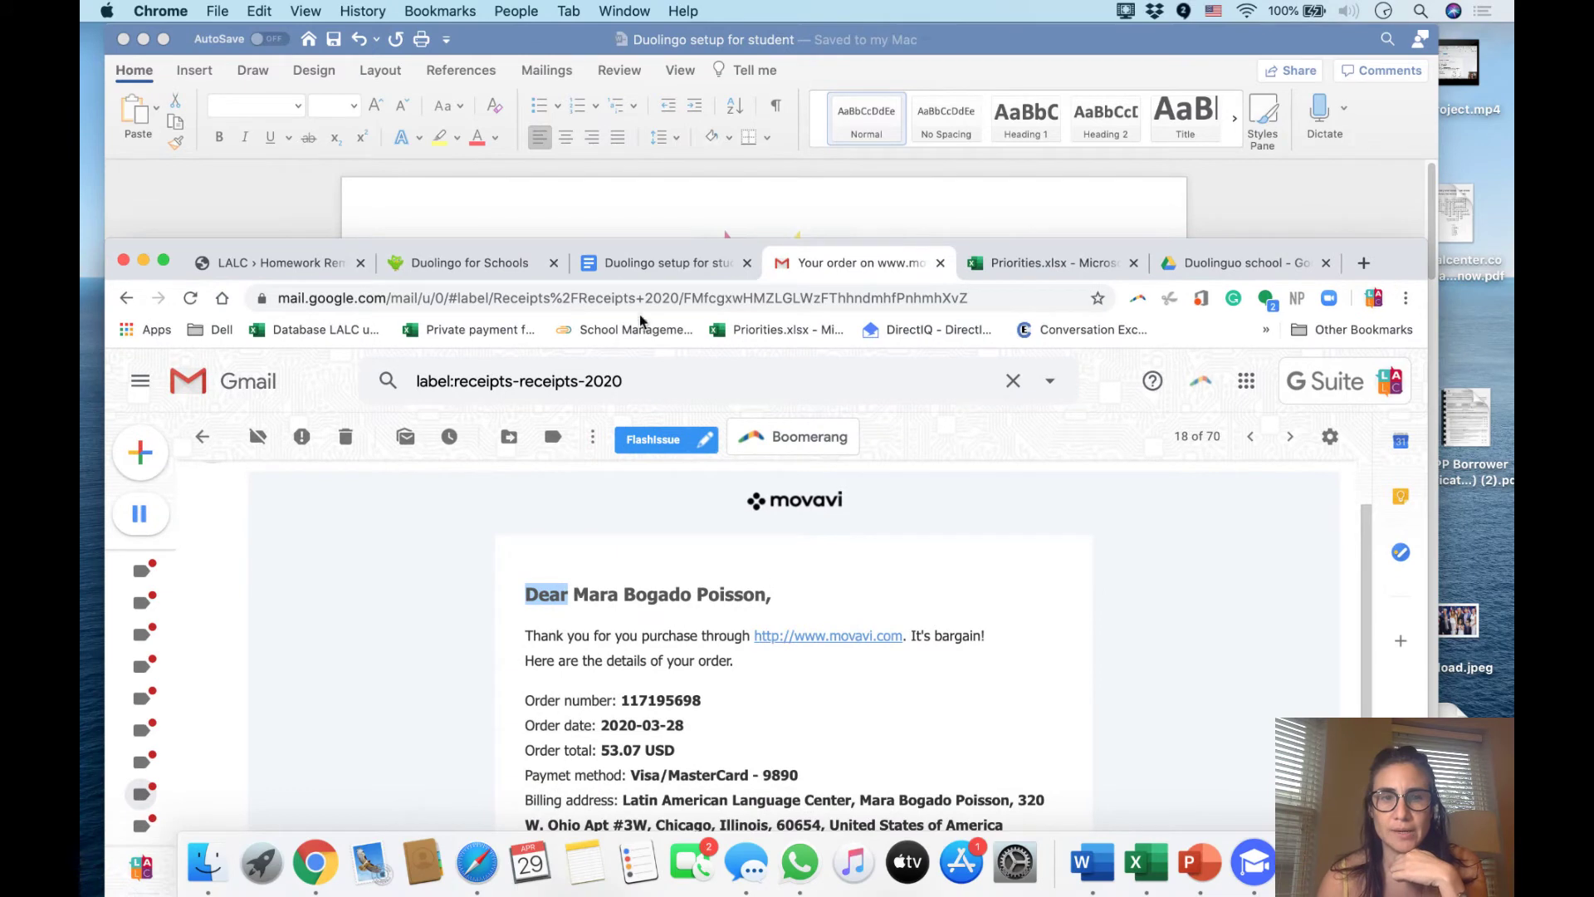
left_click(570, 259)
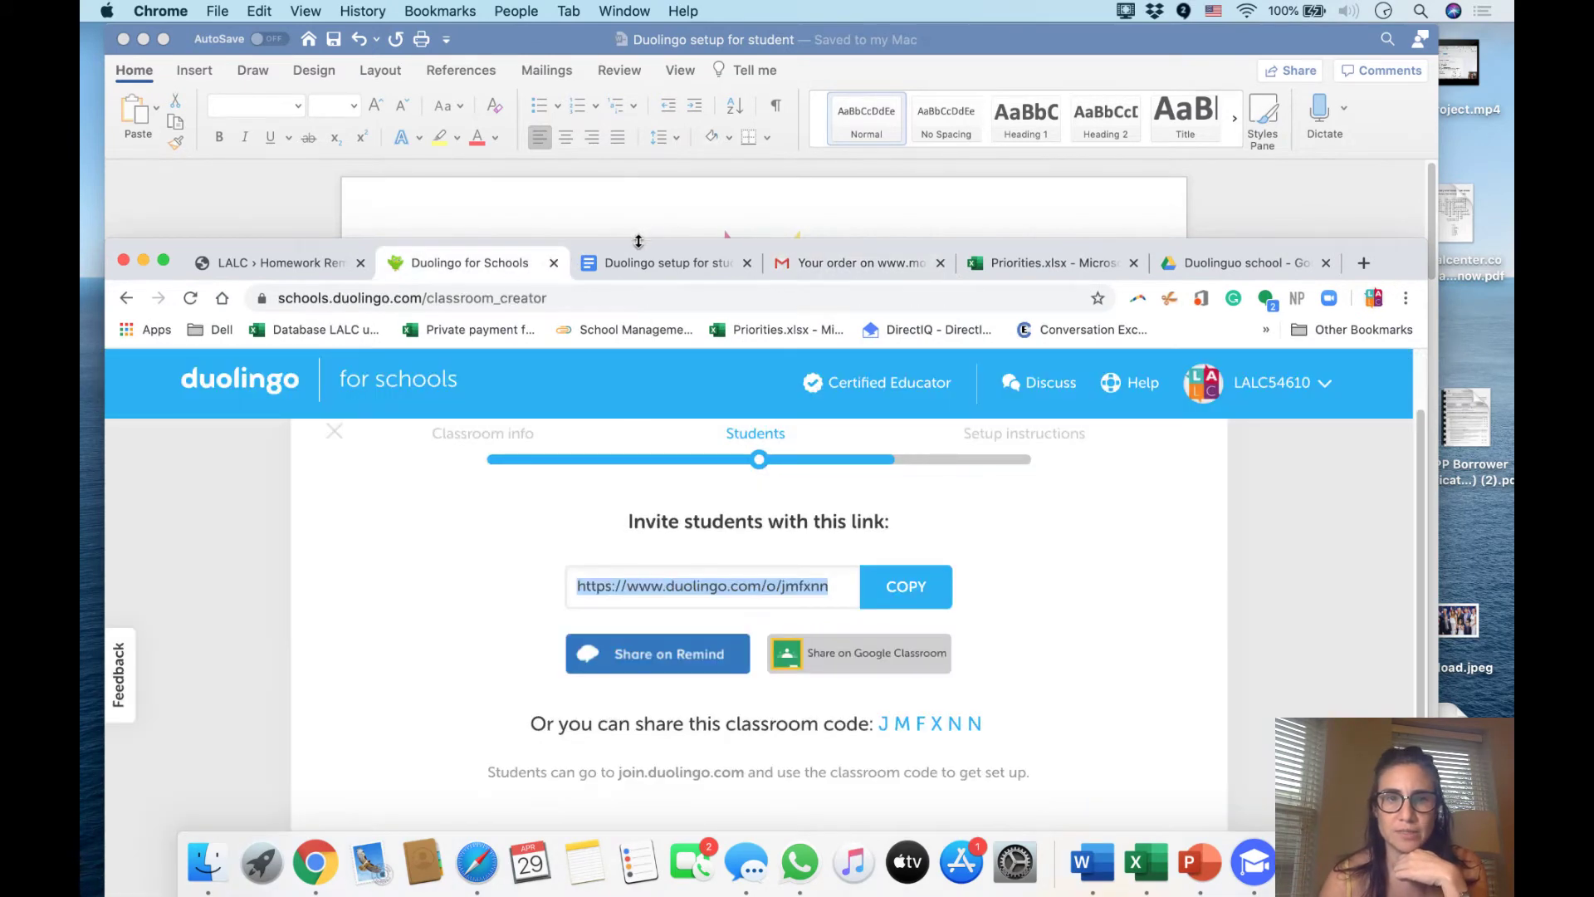
left_click_drag(640, 241, 670, 117)
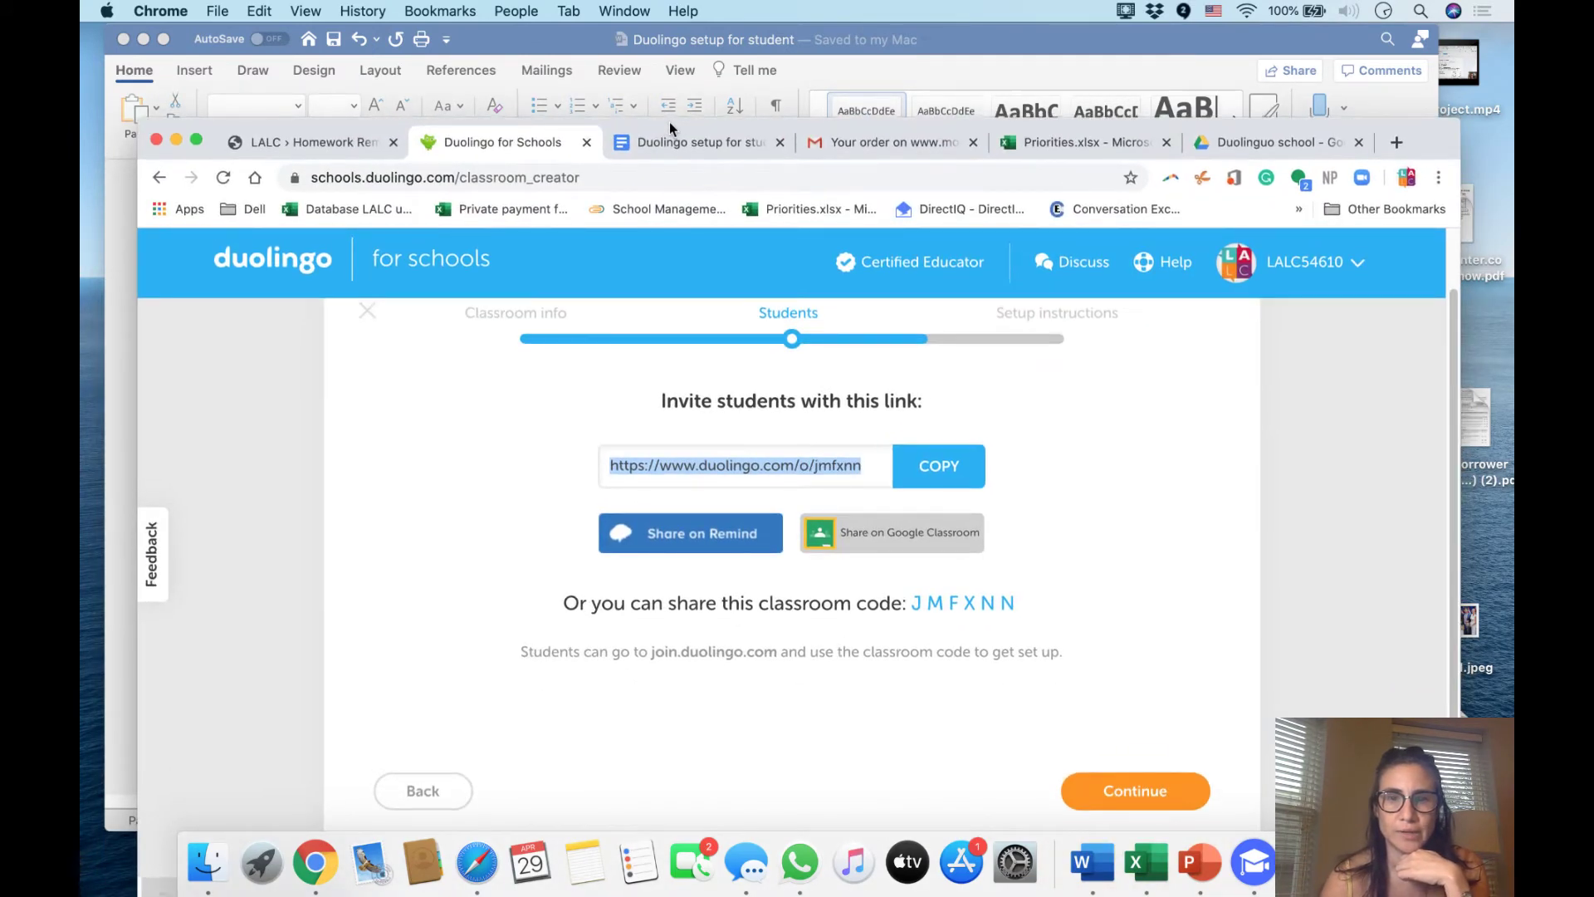
left_click(366, 311)
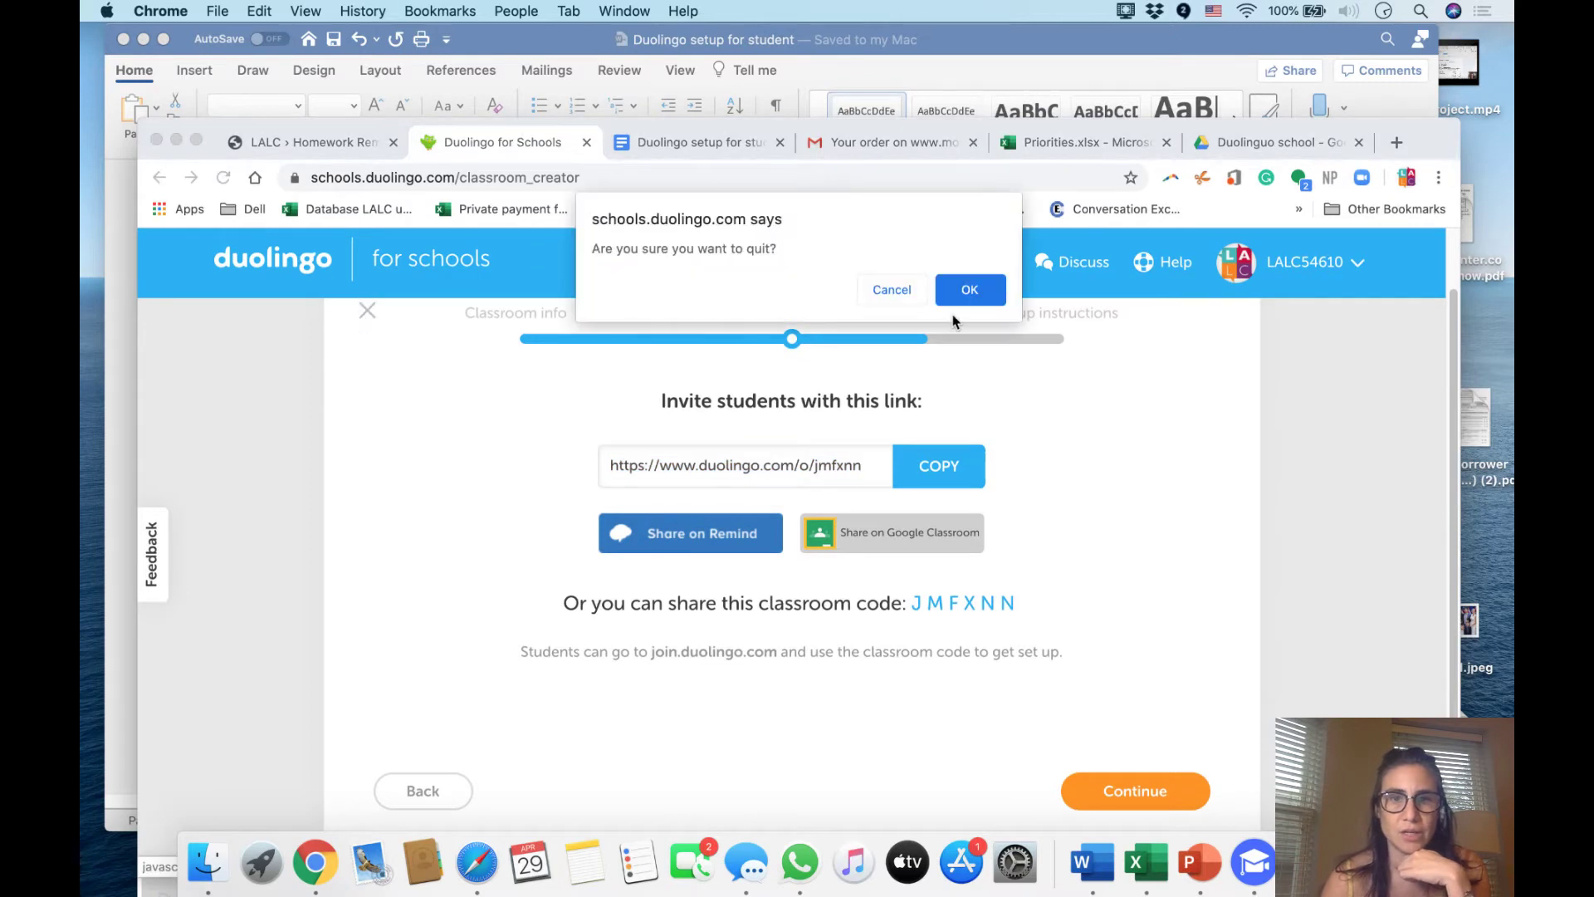
left_click(991, 295)
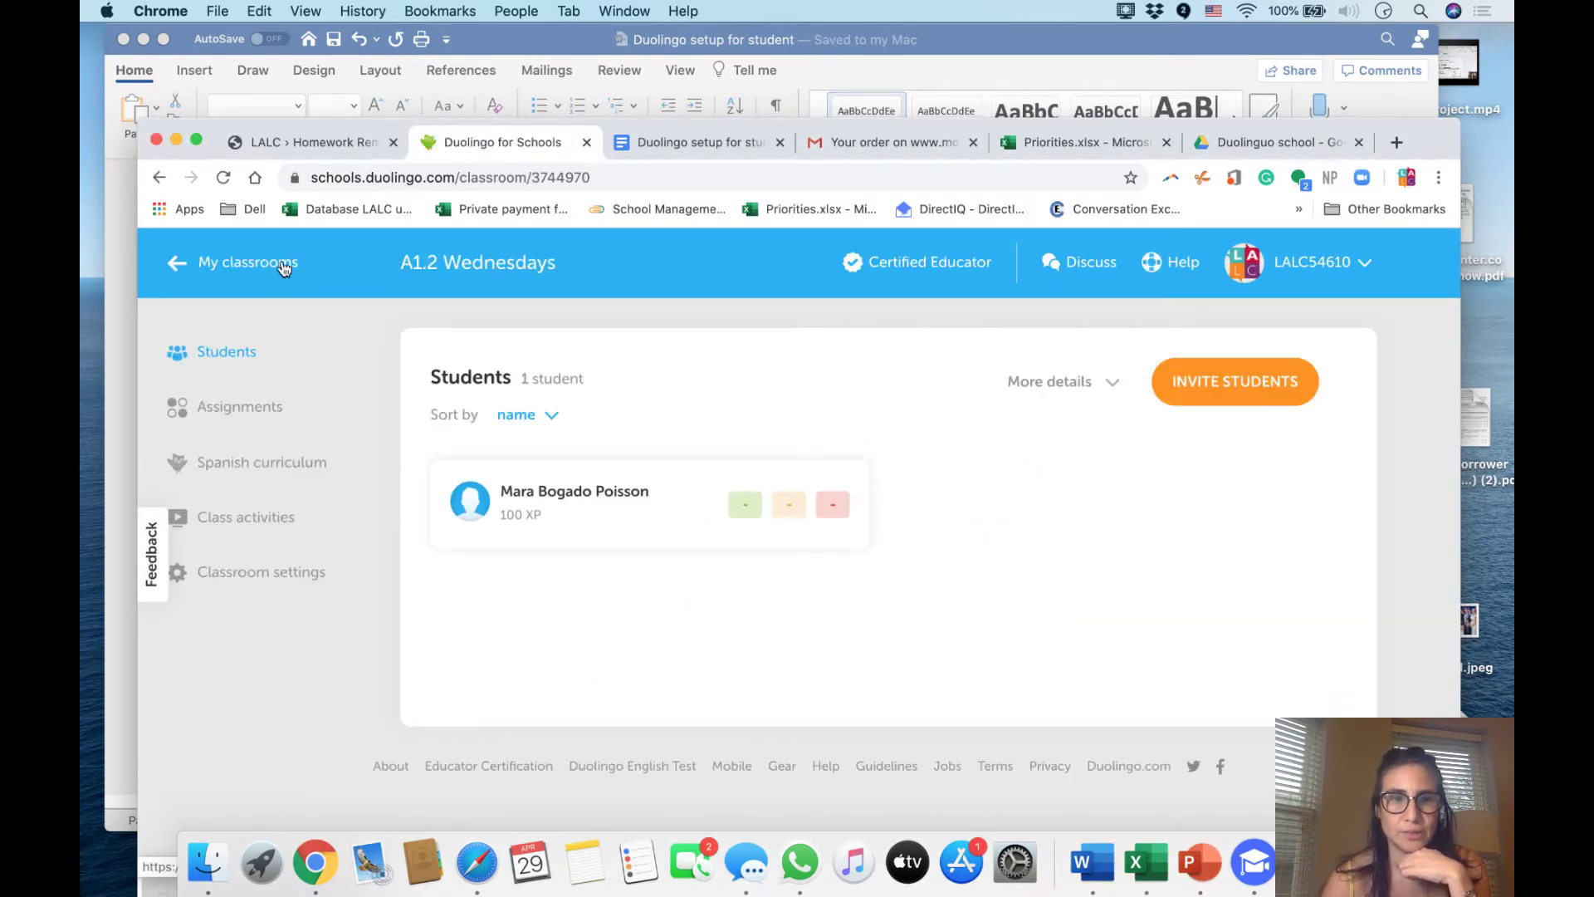
Open the B1.1 Spanish Intermediate classroom and copy its student invite link
left_click(246, 282)
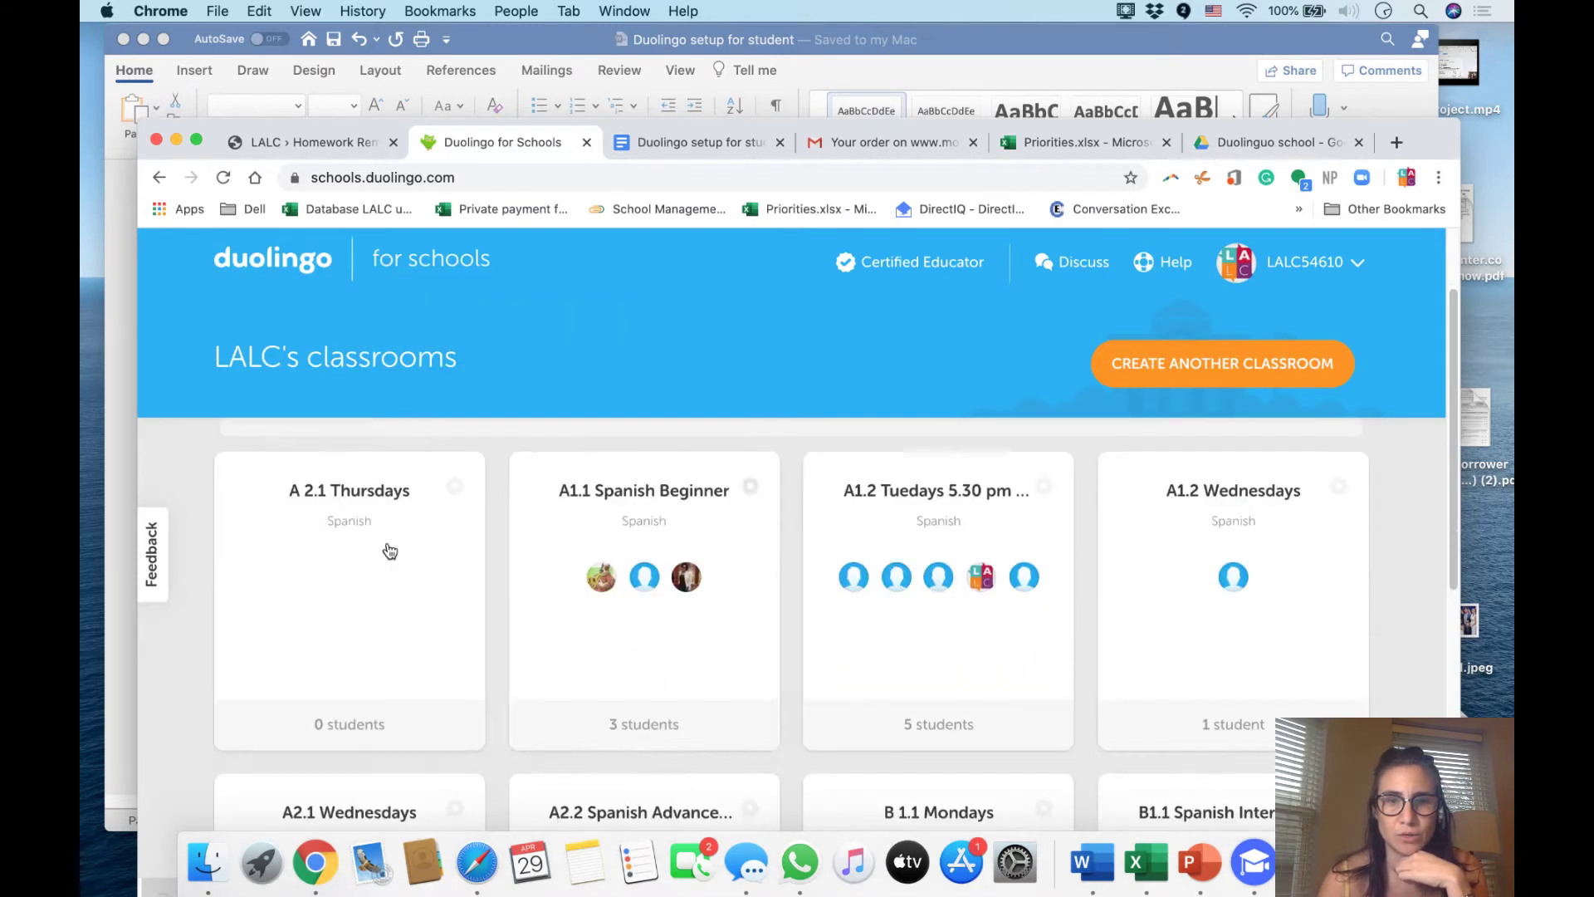
scroll(843, 634, "down", 5)
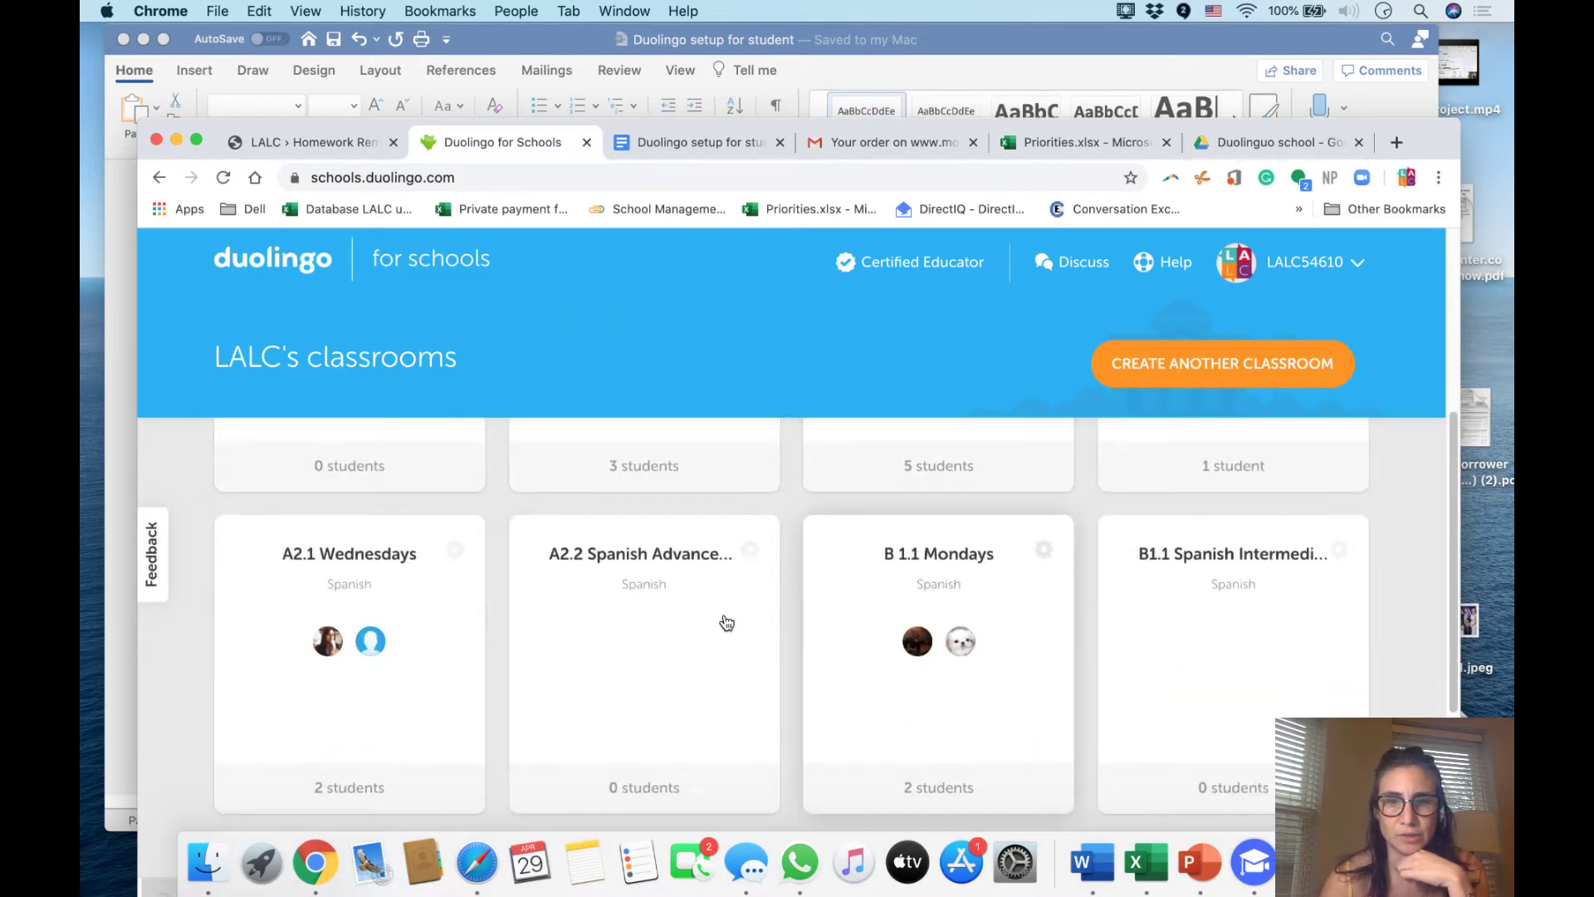
left_click(1287, 639)
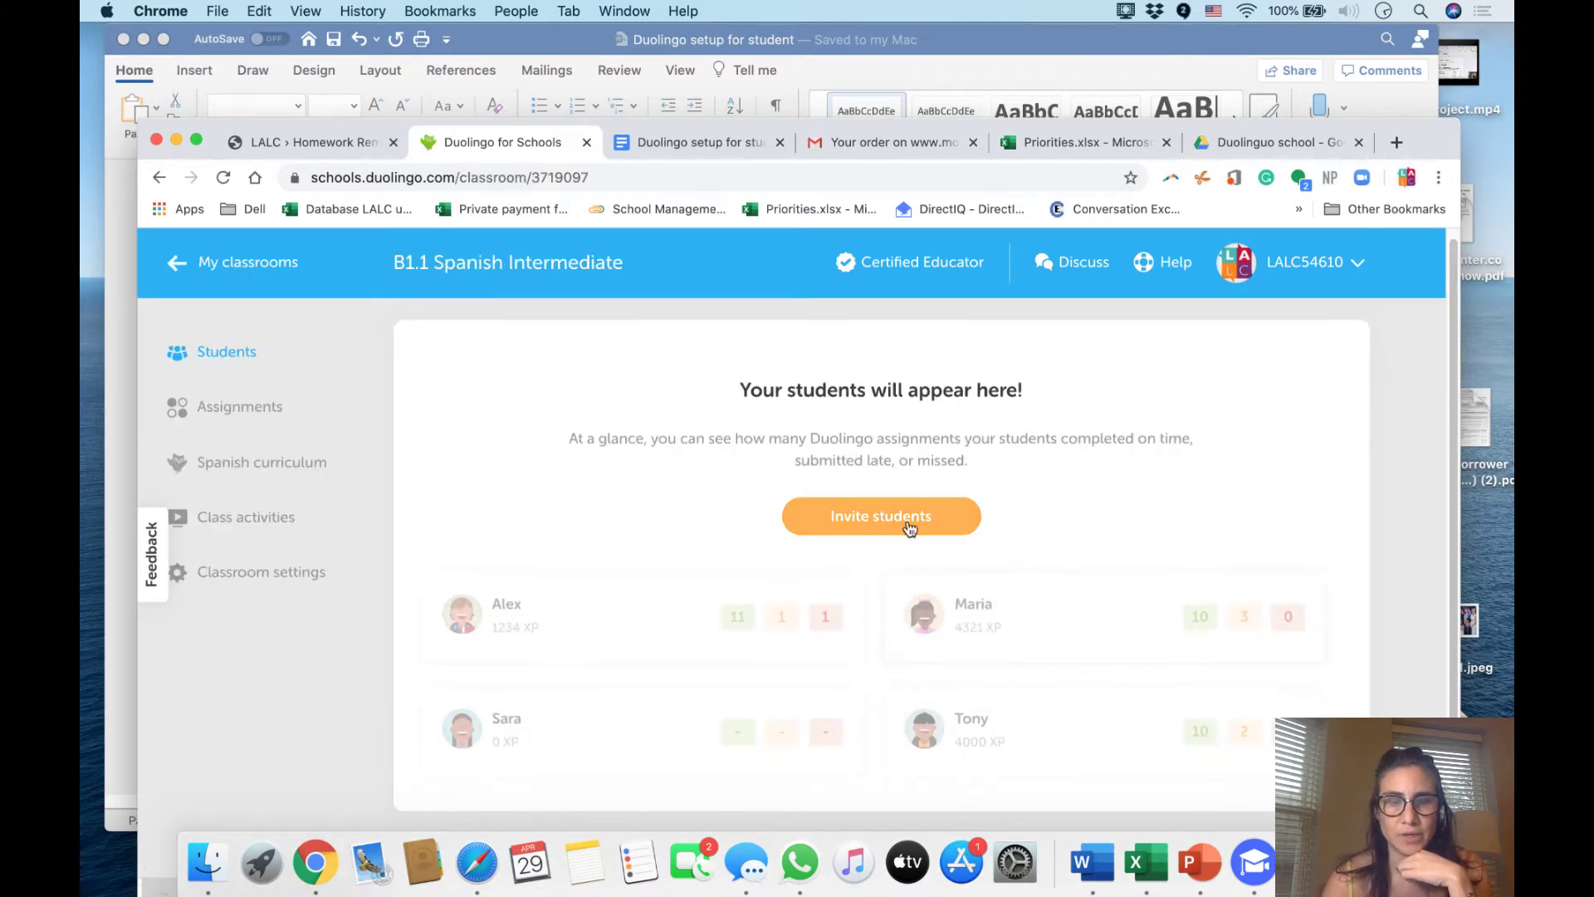
left_click(911, 532)
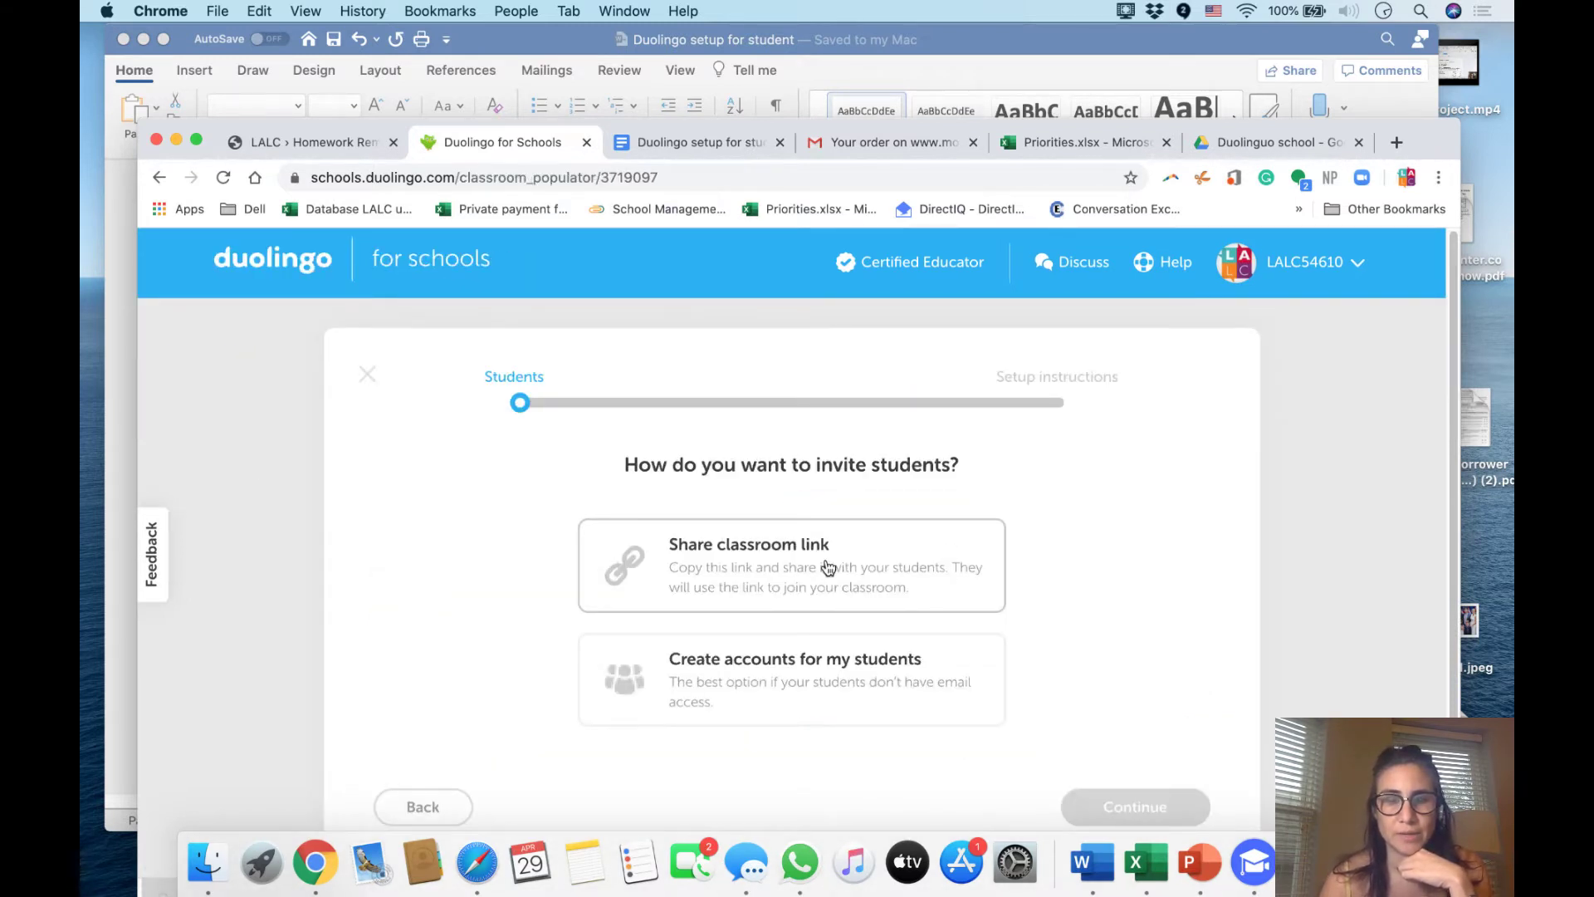
left_click(1095, 806)
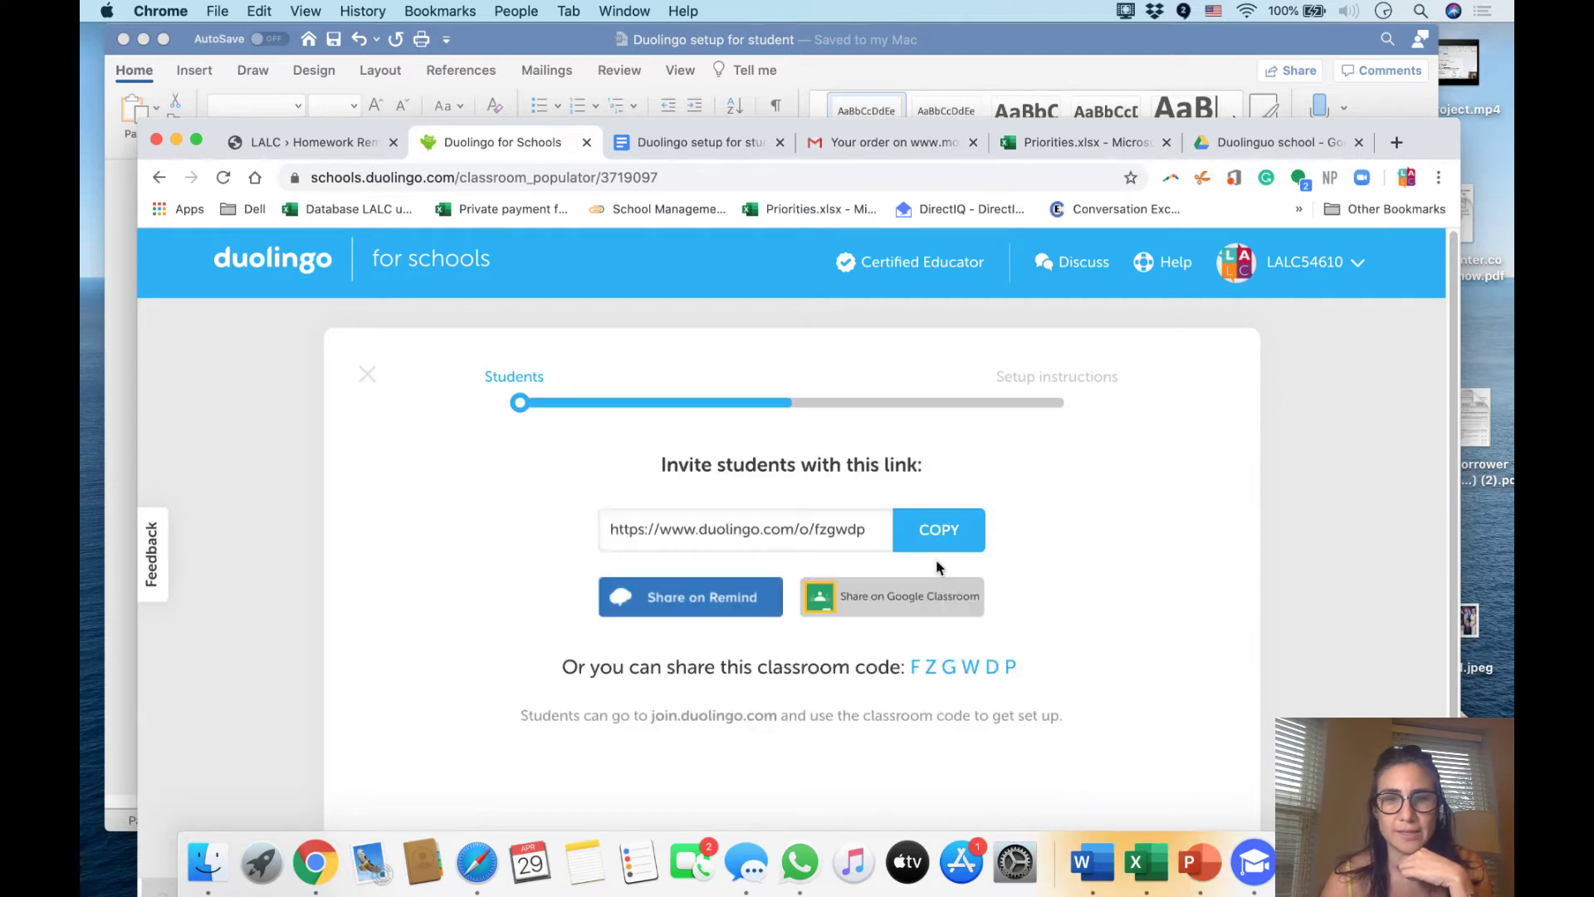
left_click(917, 540)
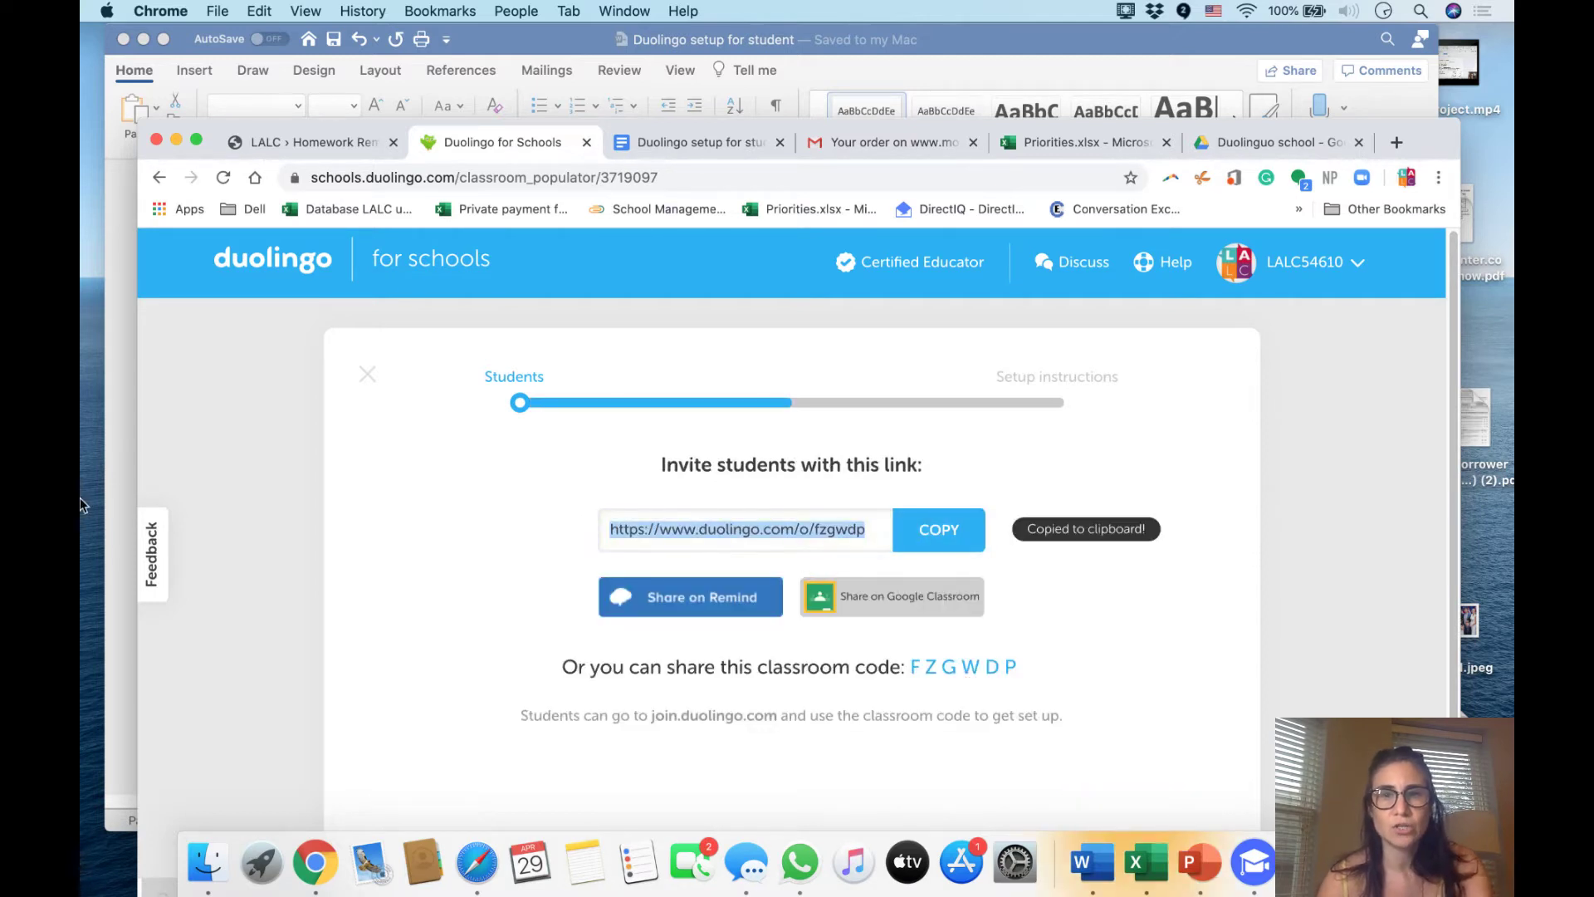
key("super+Tab")
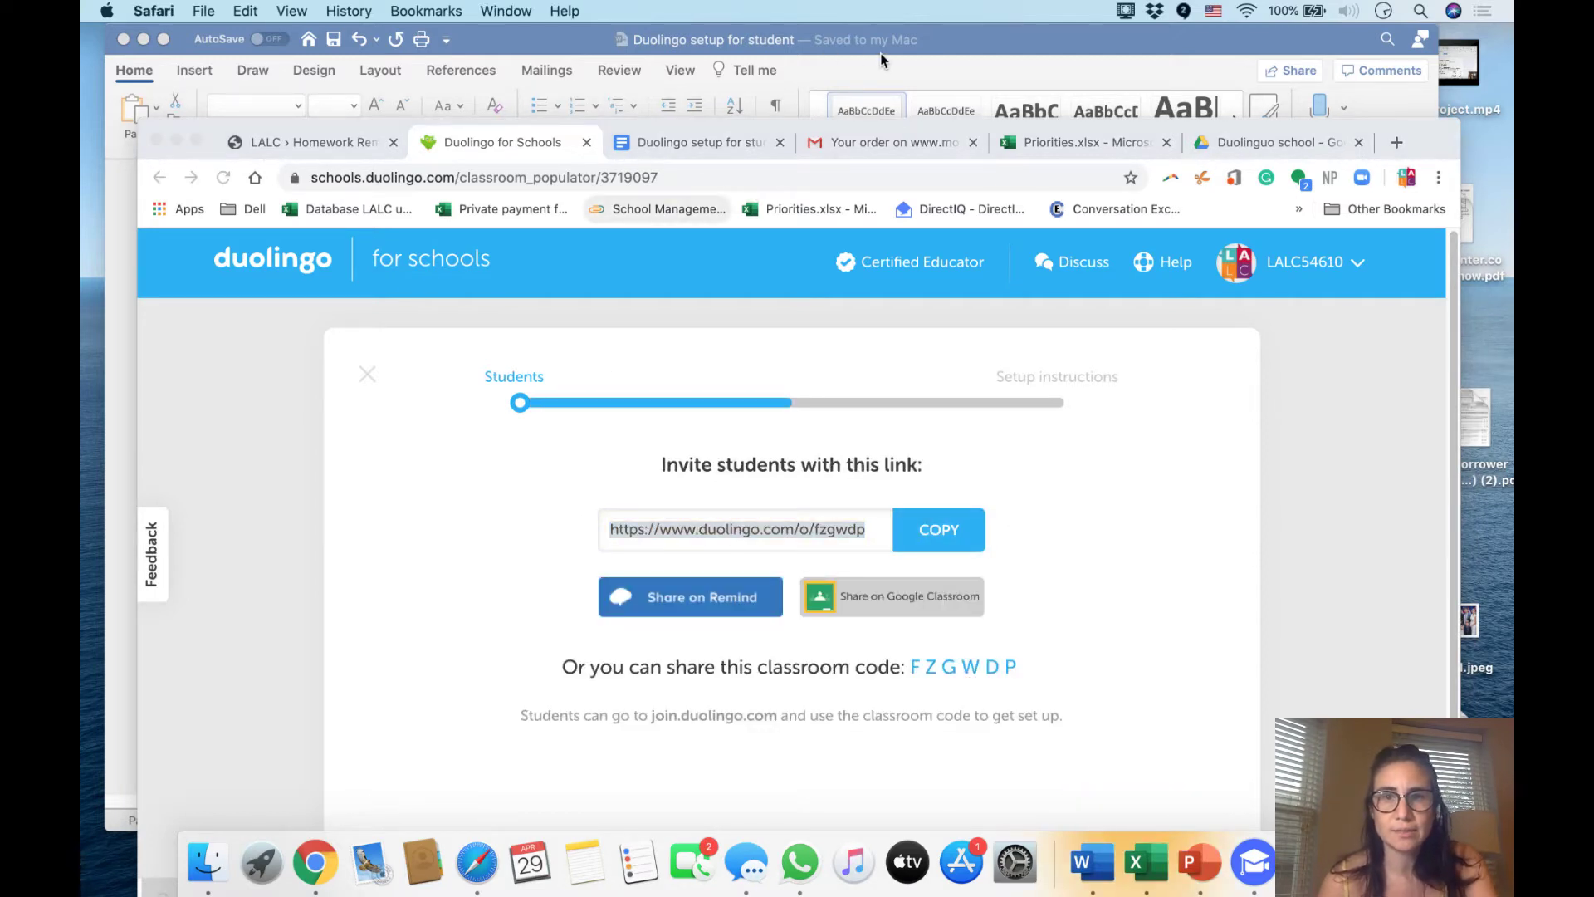
Load the B1.1 invite link in Safari and confirm joining B1.1 Spanish Intermediate
left_click(482, 859)
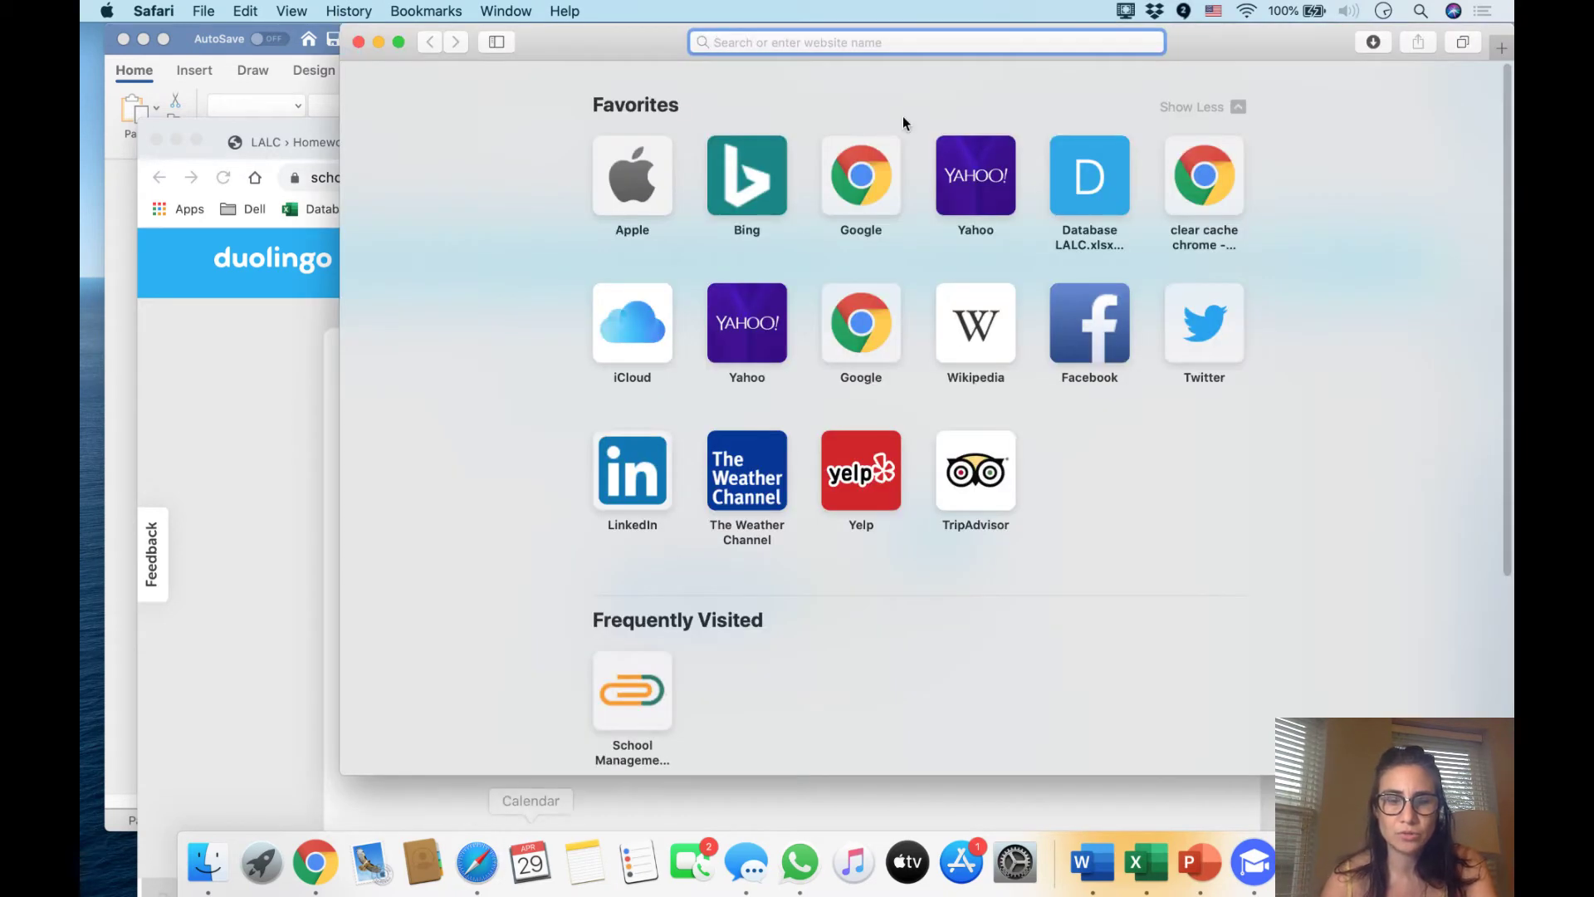
key("super+v")
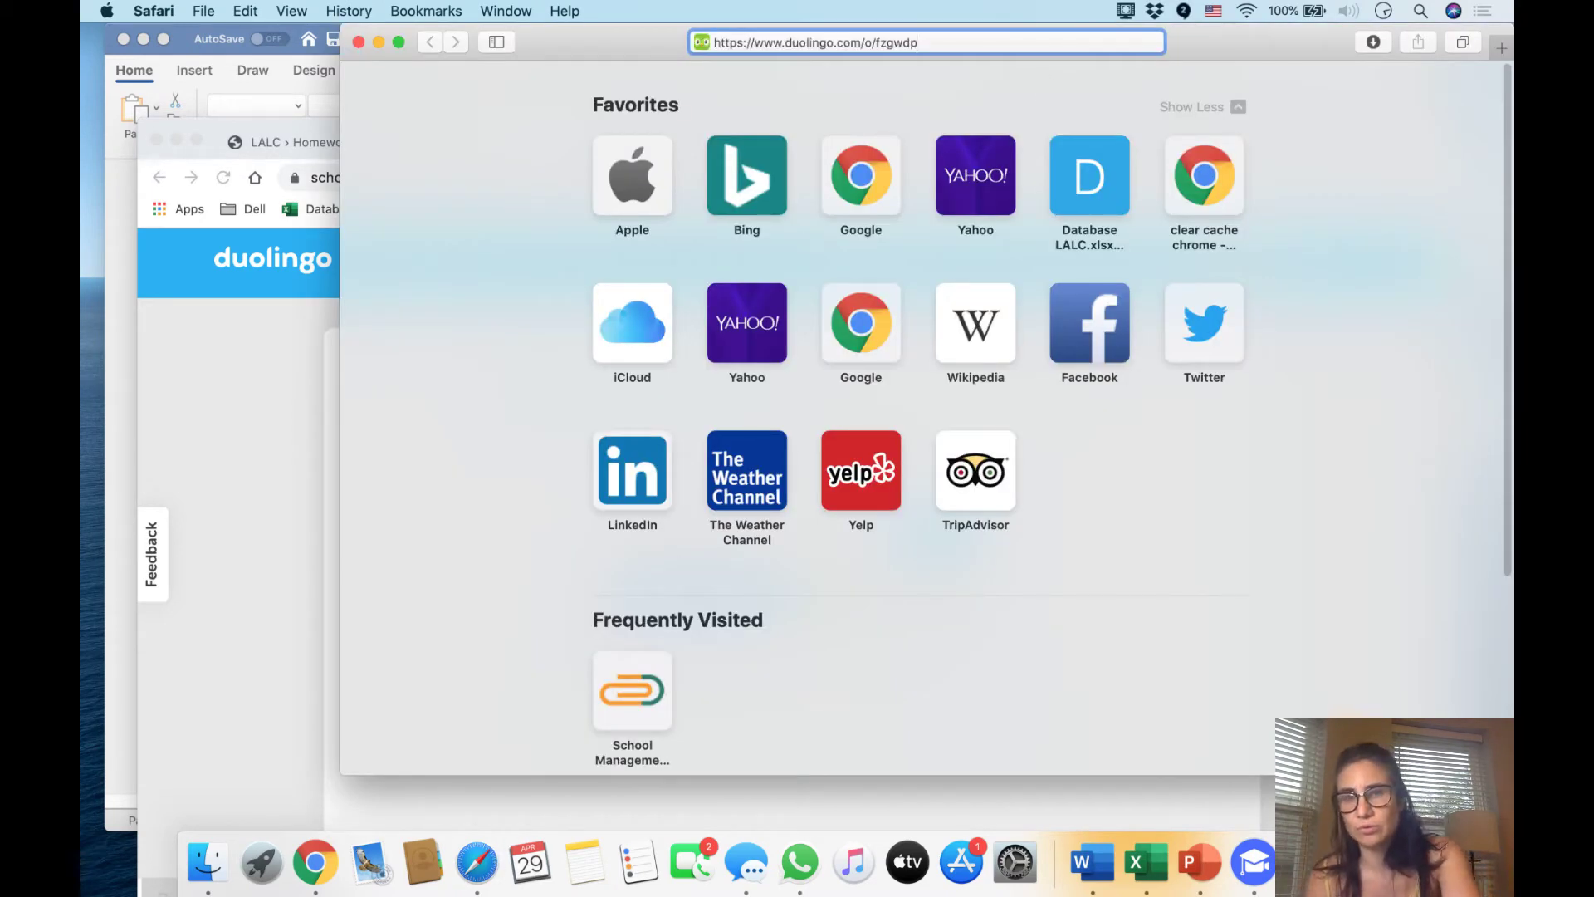
key("Return")
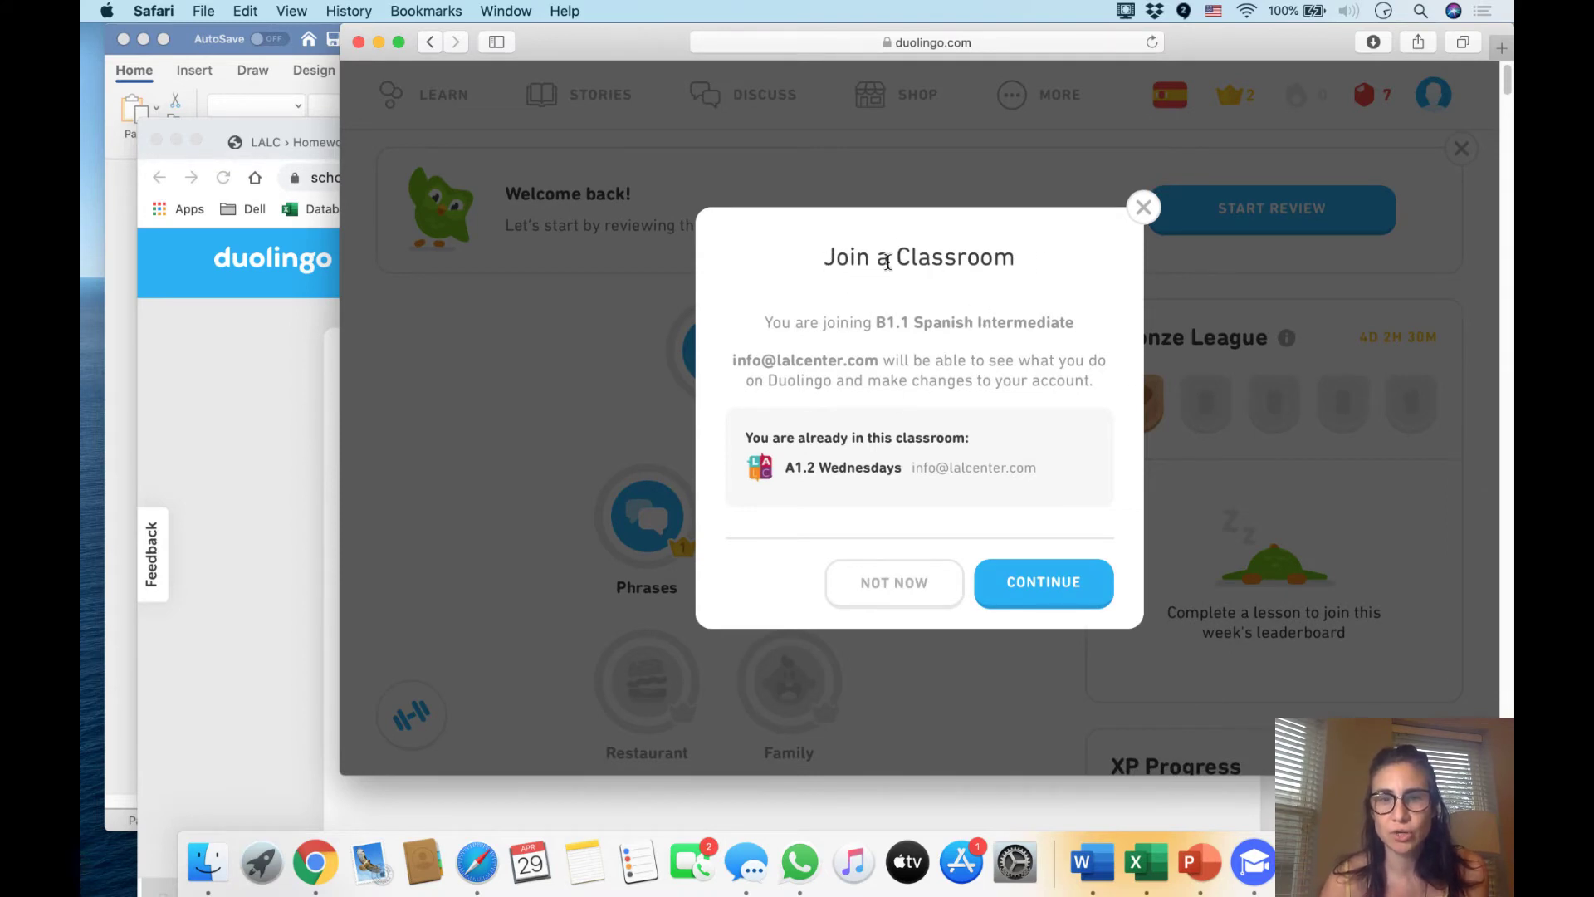
left_click_drag(890, 262, 1050, 265)
left_click(1050, 265)
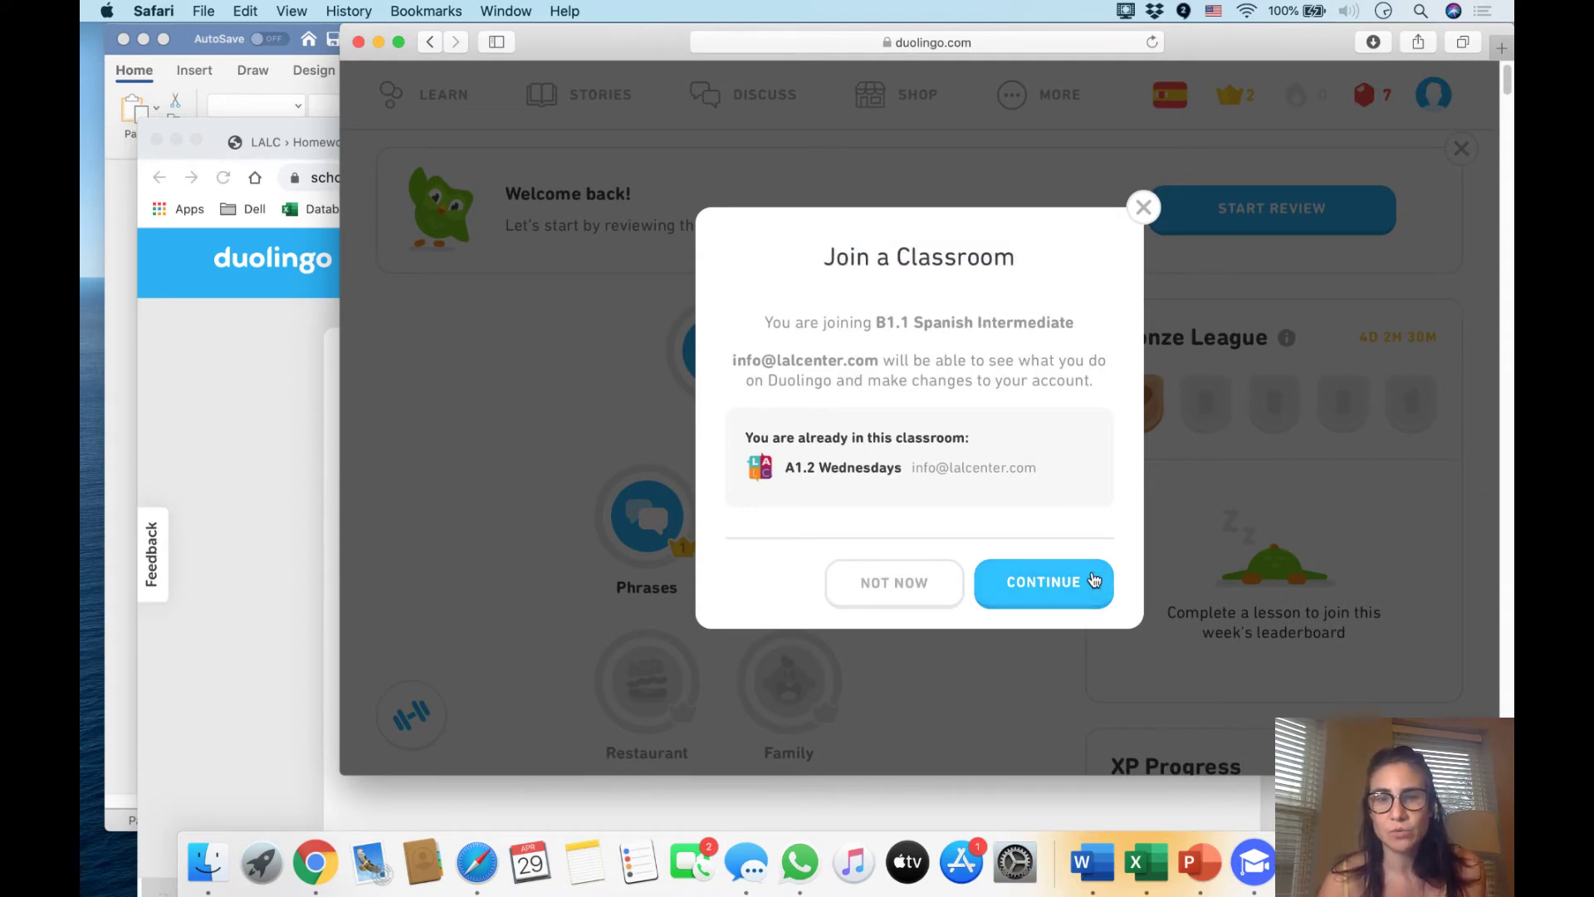
left_click(1094, 580)
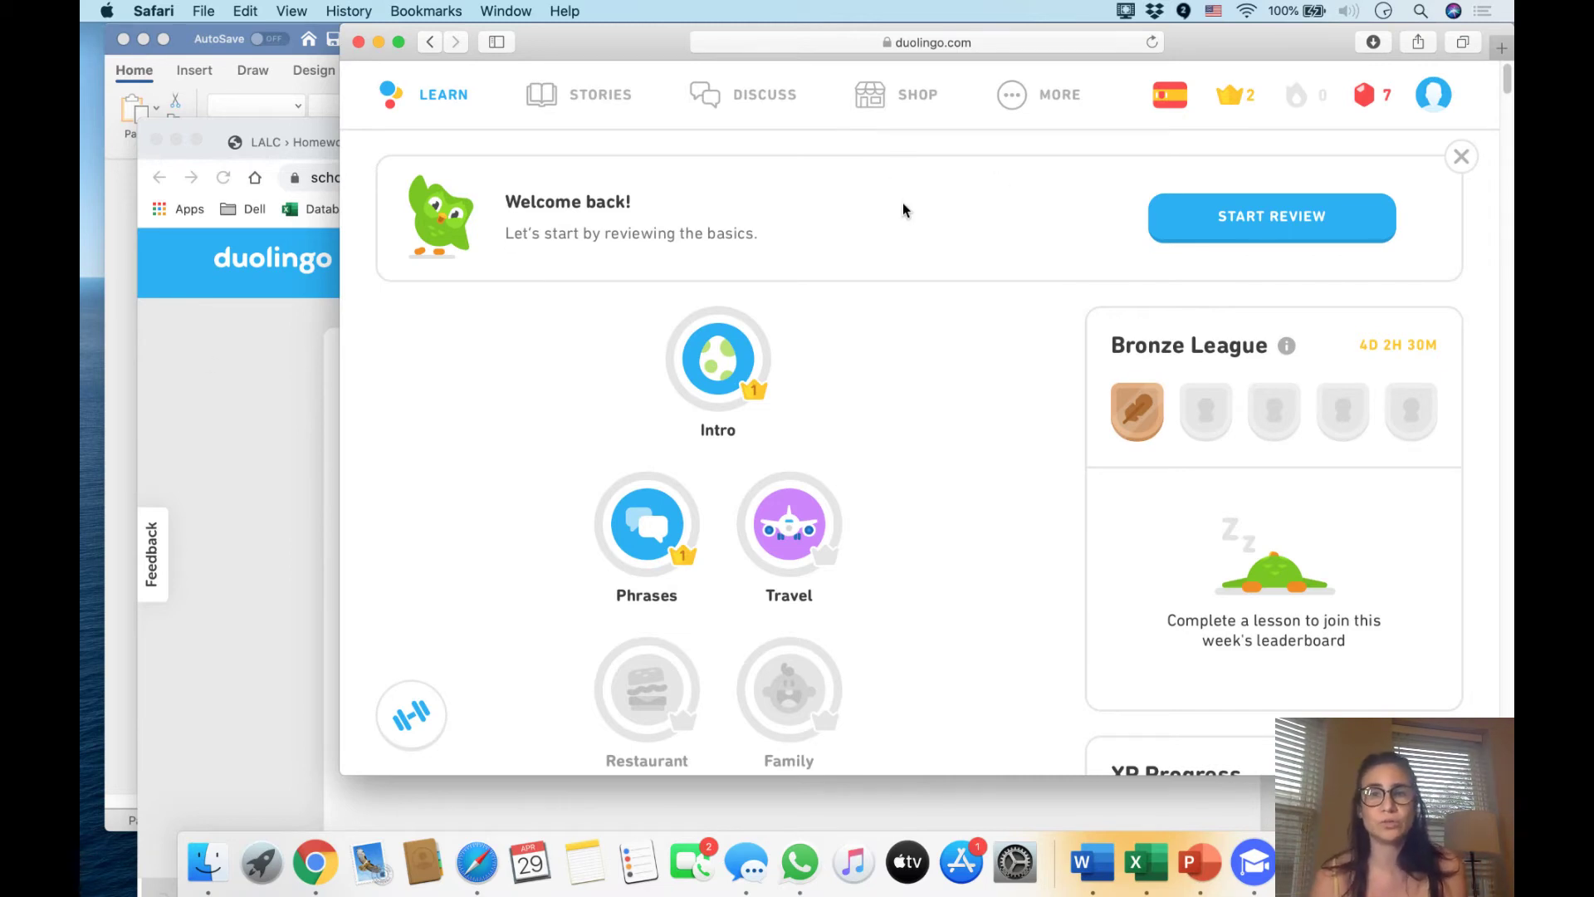
Go to Settings from the profile menu, then Progress Sharing to see My classrooms
scroll(1017, 359, "down", 5)
scroll(1004, 367, "up", 5)
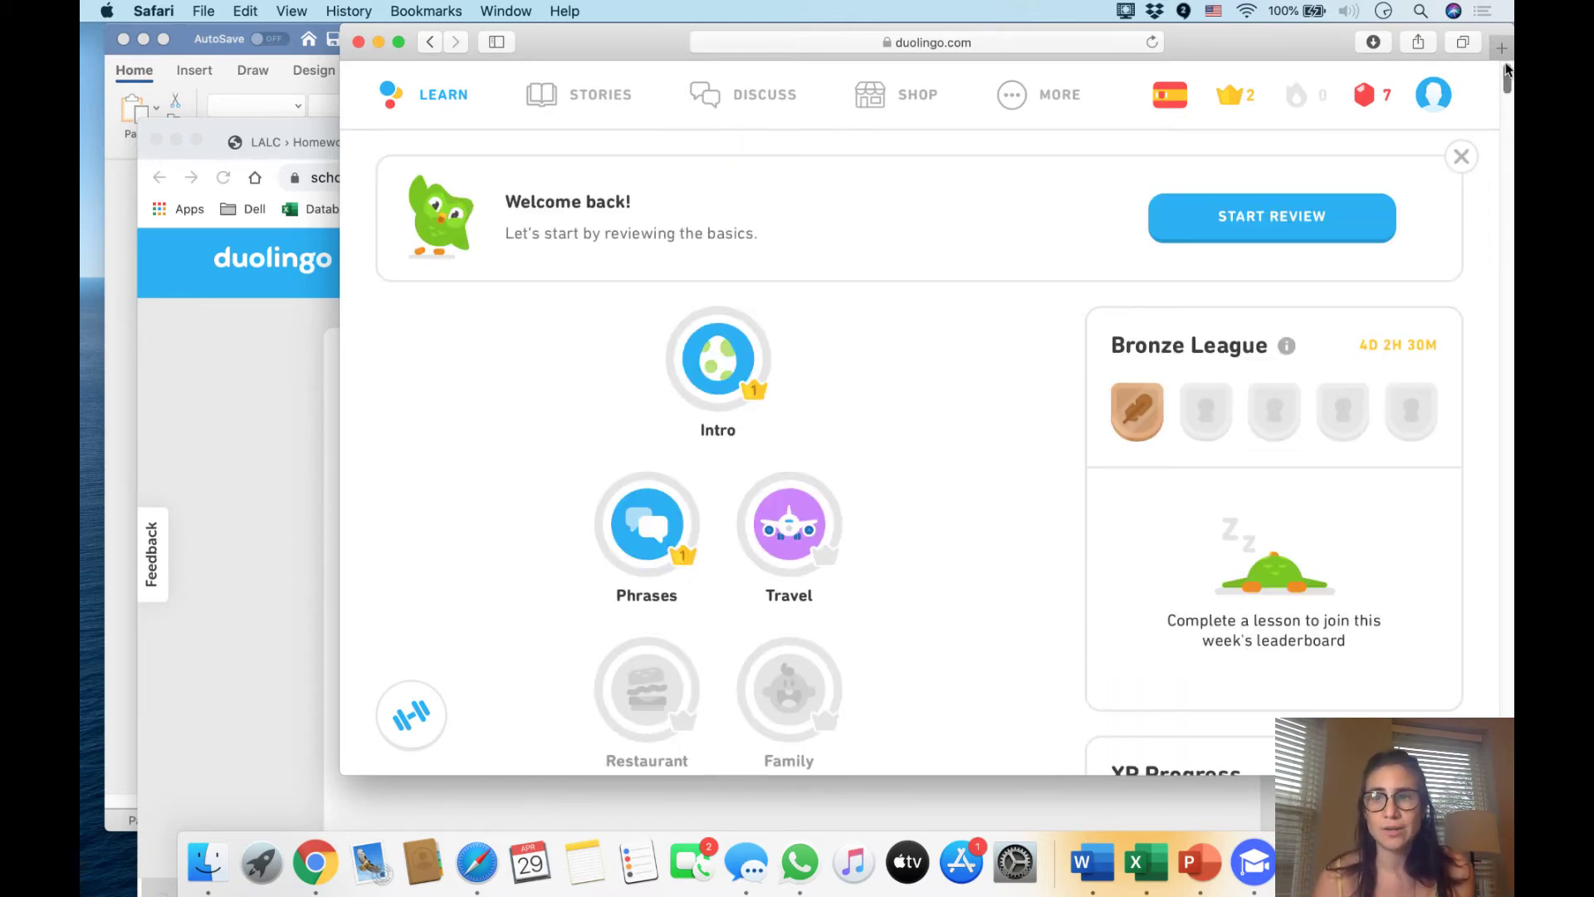
mouse_move(1441, 95)
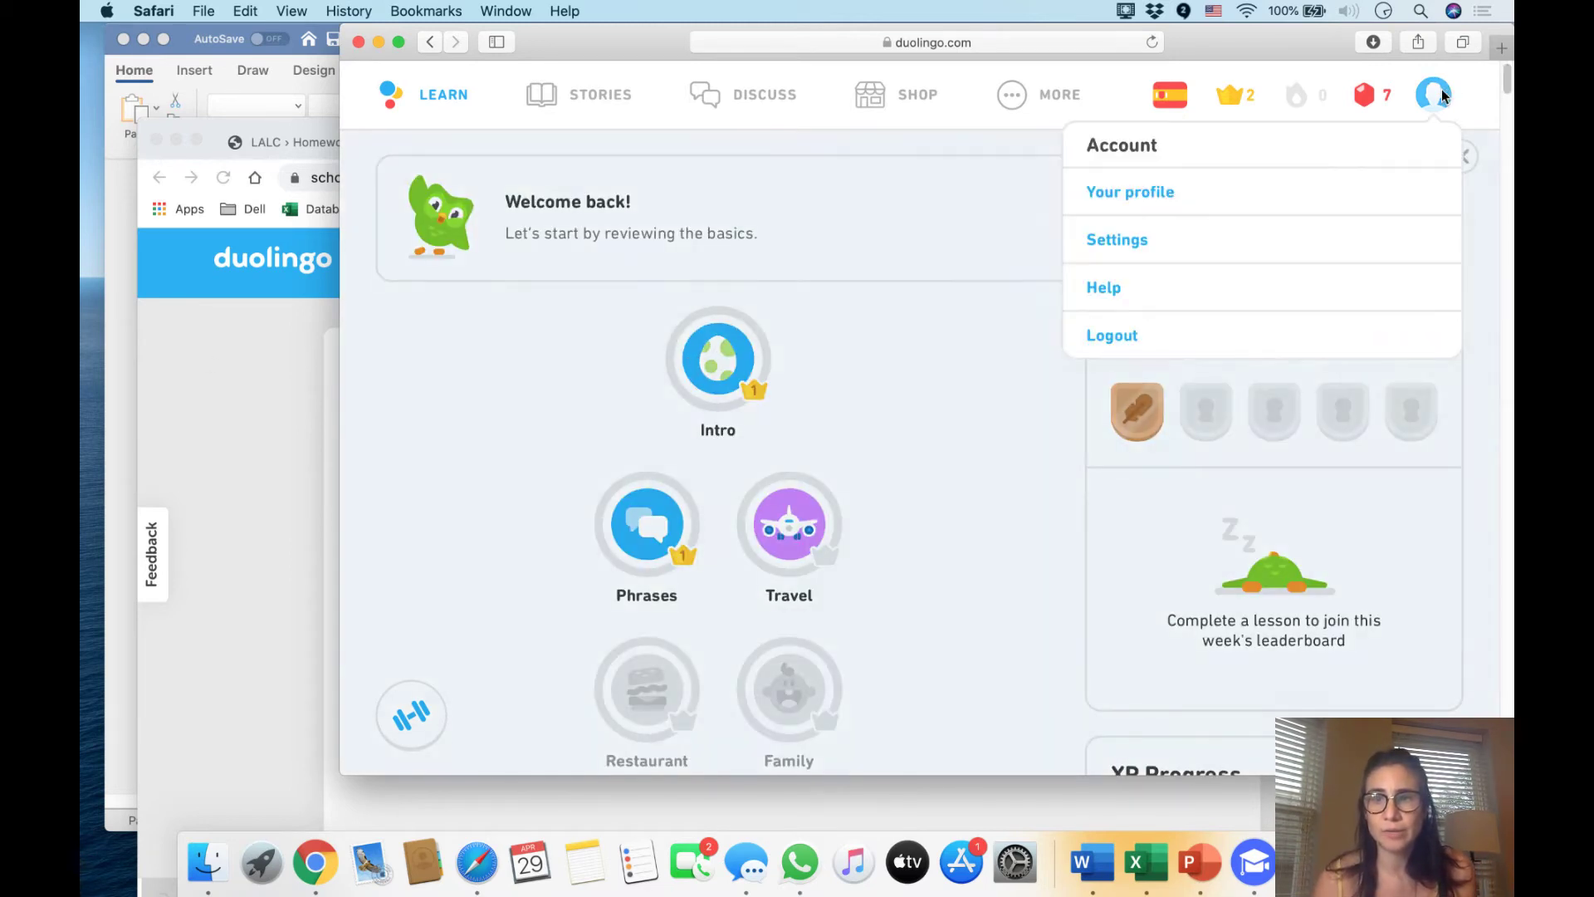
left_click(1207, 240)
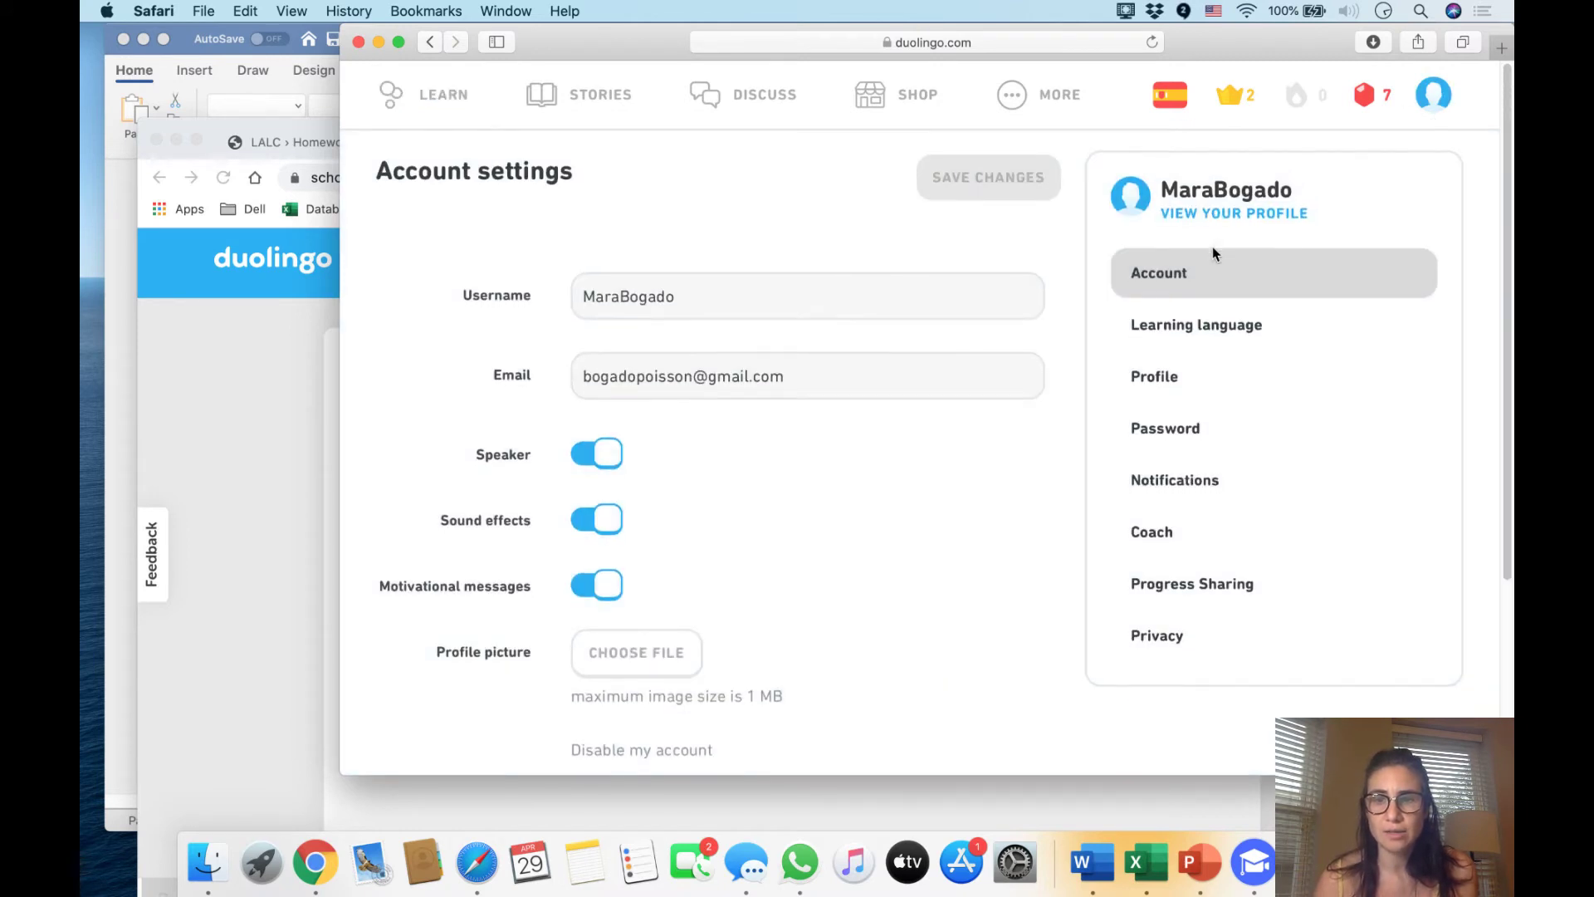
scroll(1214, 249, "down", 1)
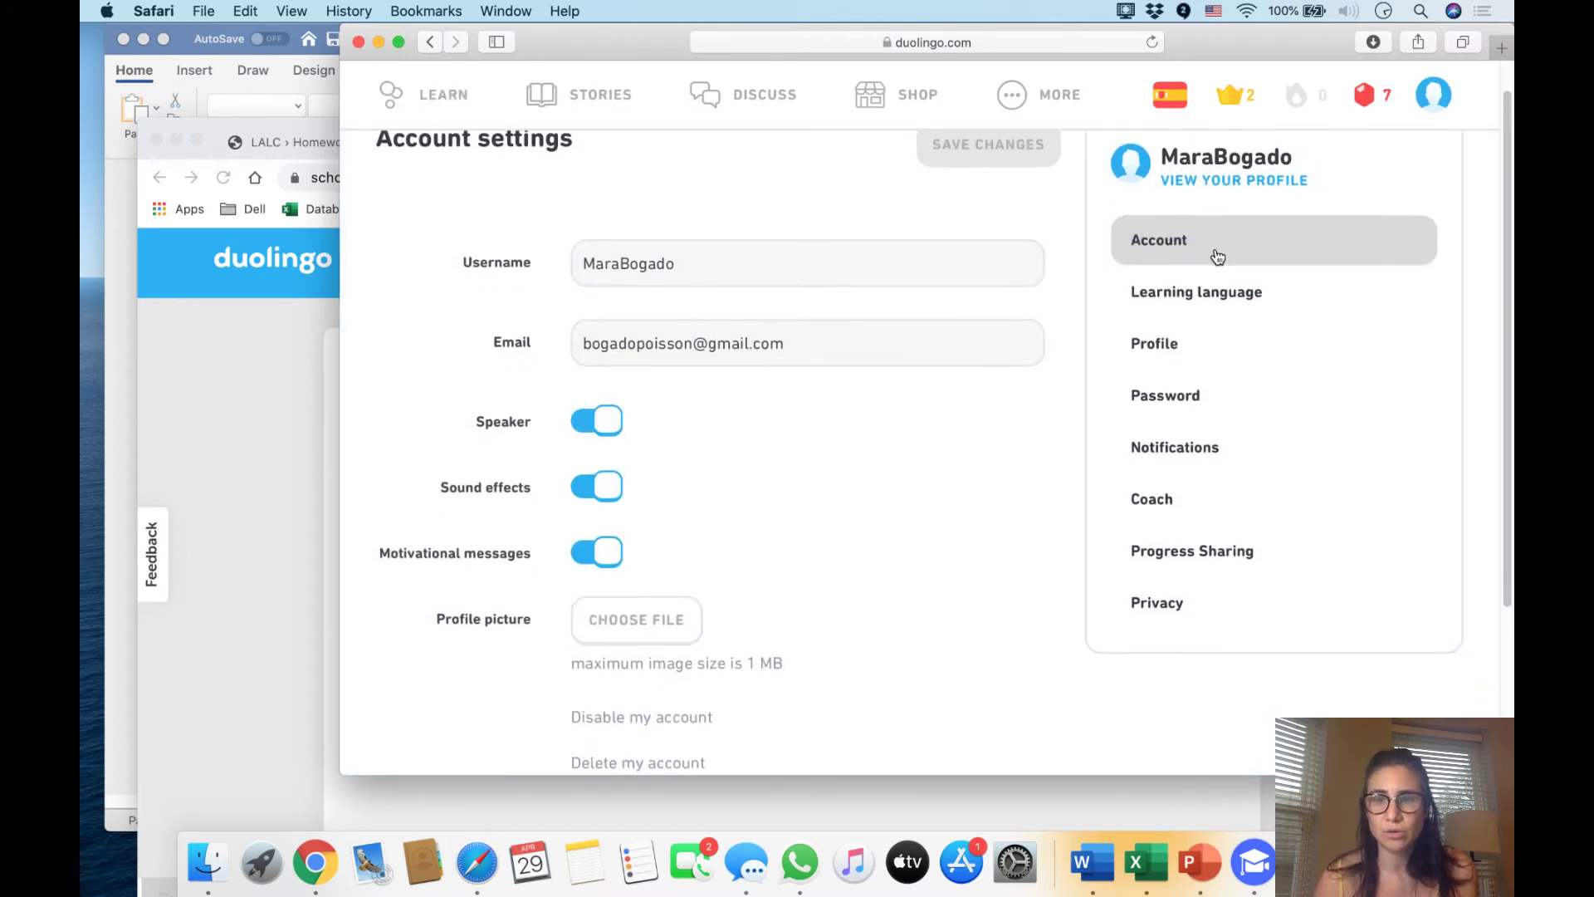
left_click(1191, 555)
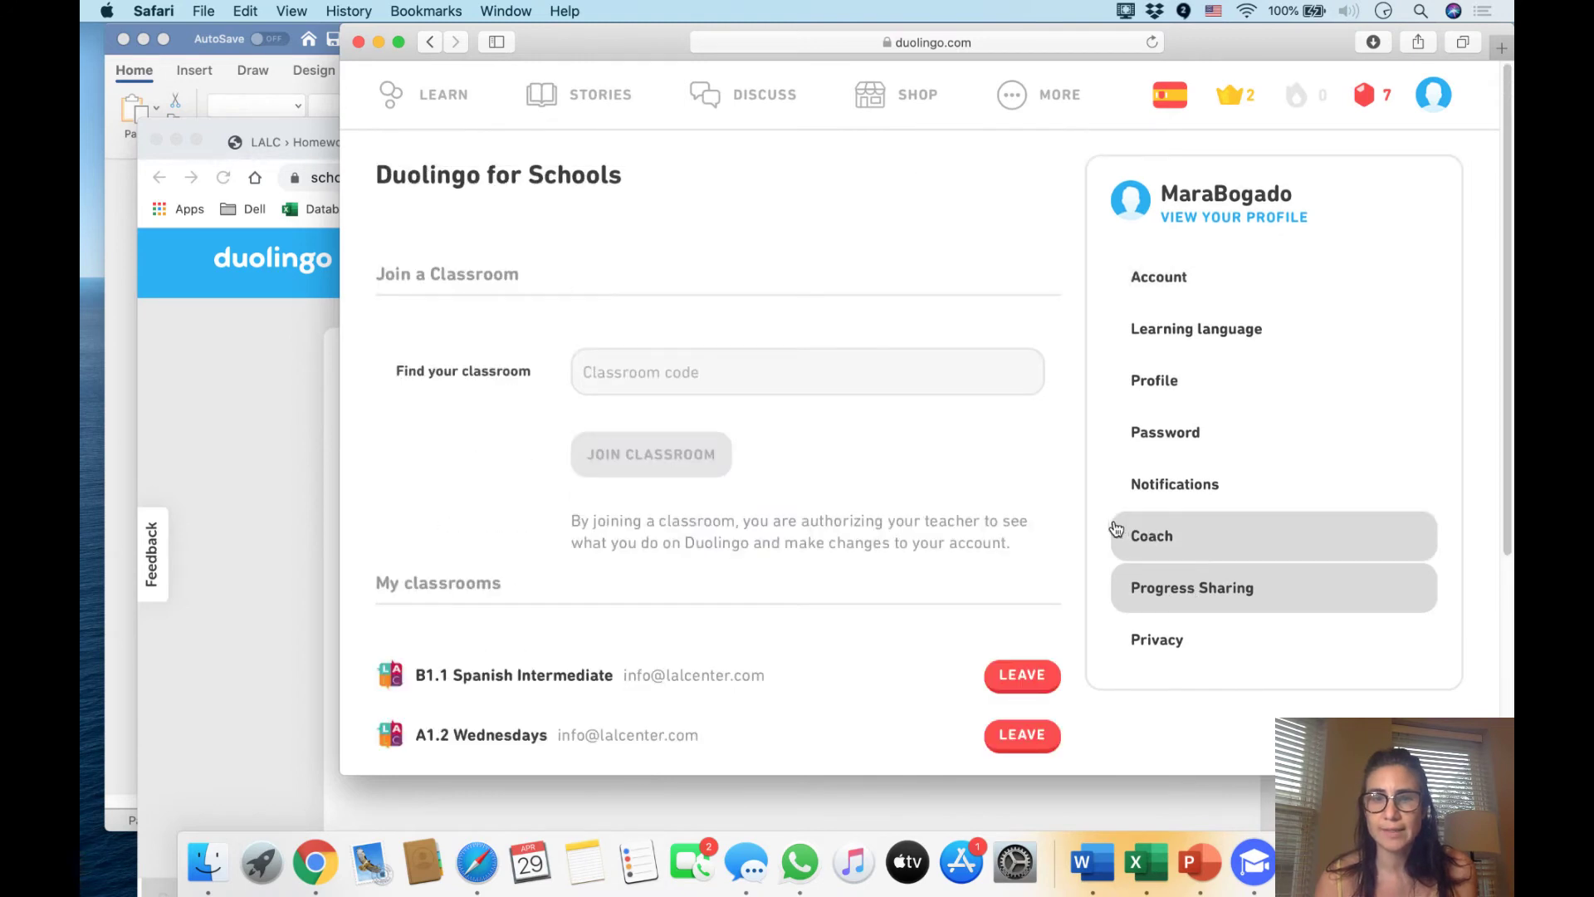
scroll(980, 539, "down", 2)
Copy the B1.1 classroom code from the Chrome invite page and join with it in Safari
scroll(905, 504, "up", 3)
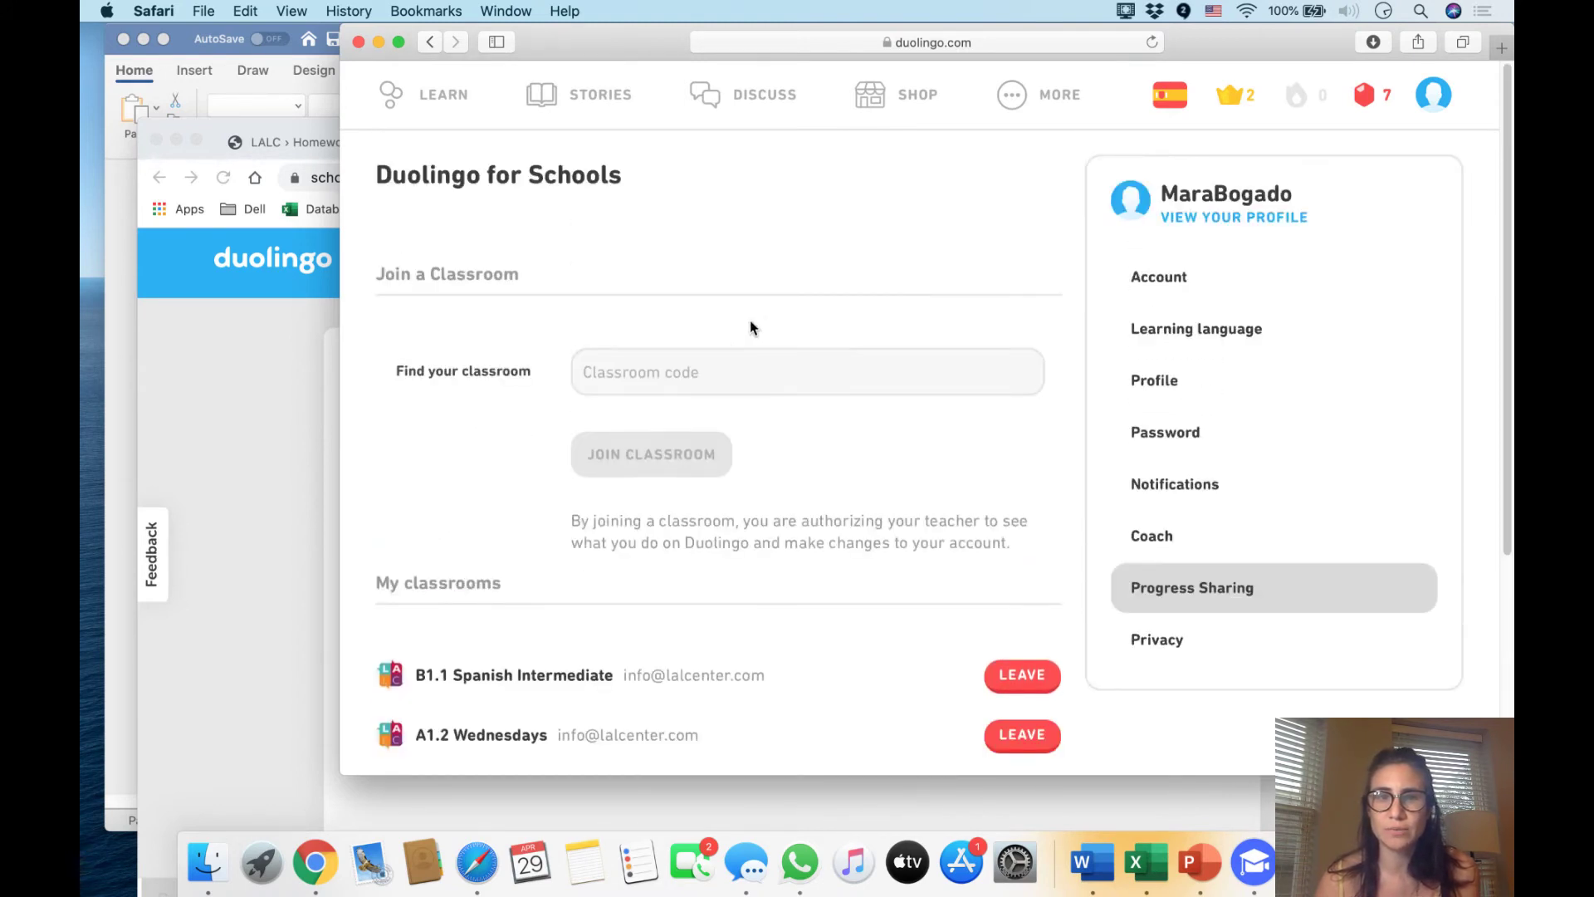
left_click(702, 372)
left_click(324, 488)
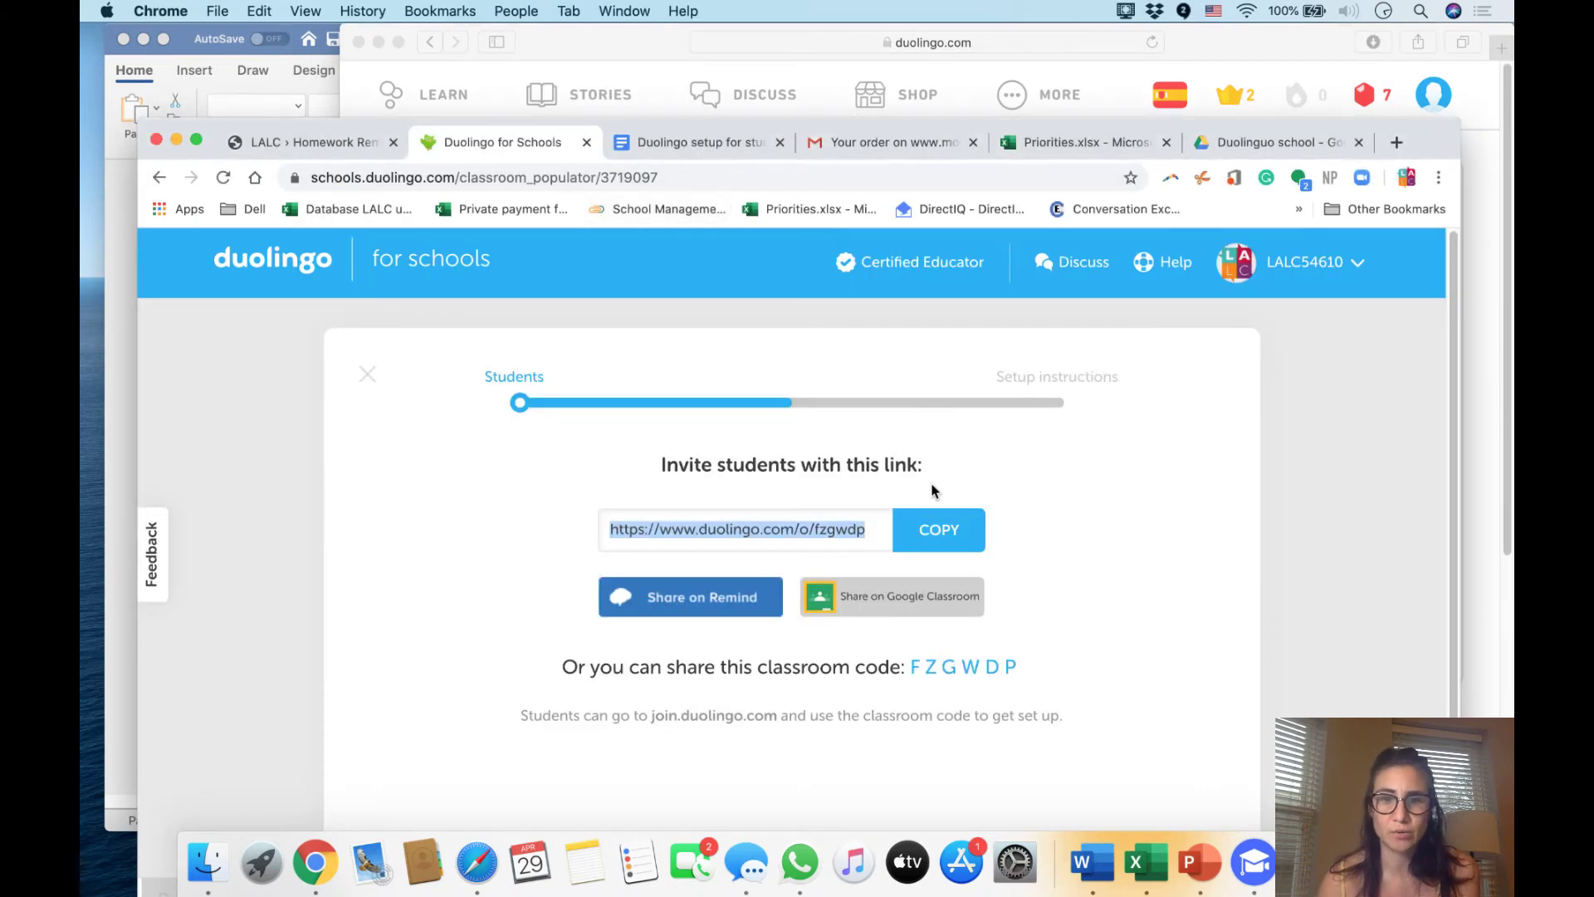
left_click_drag(1020, 667, 914, 666)
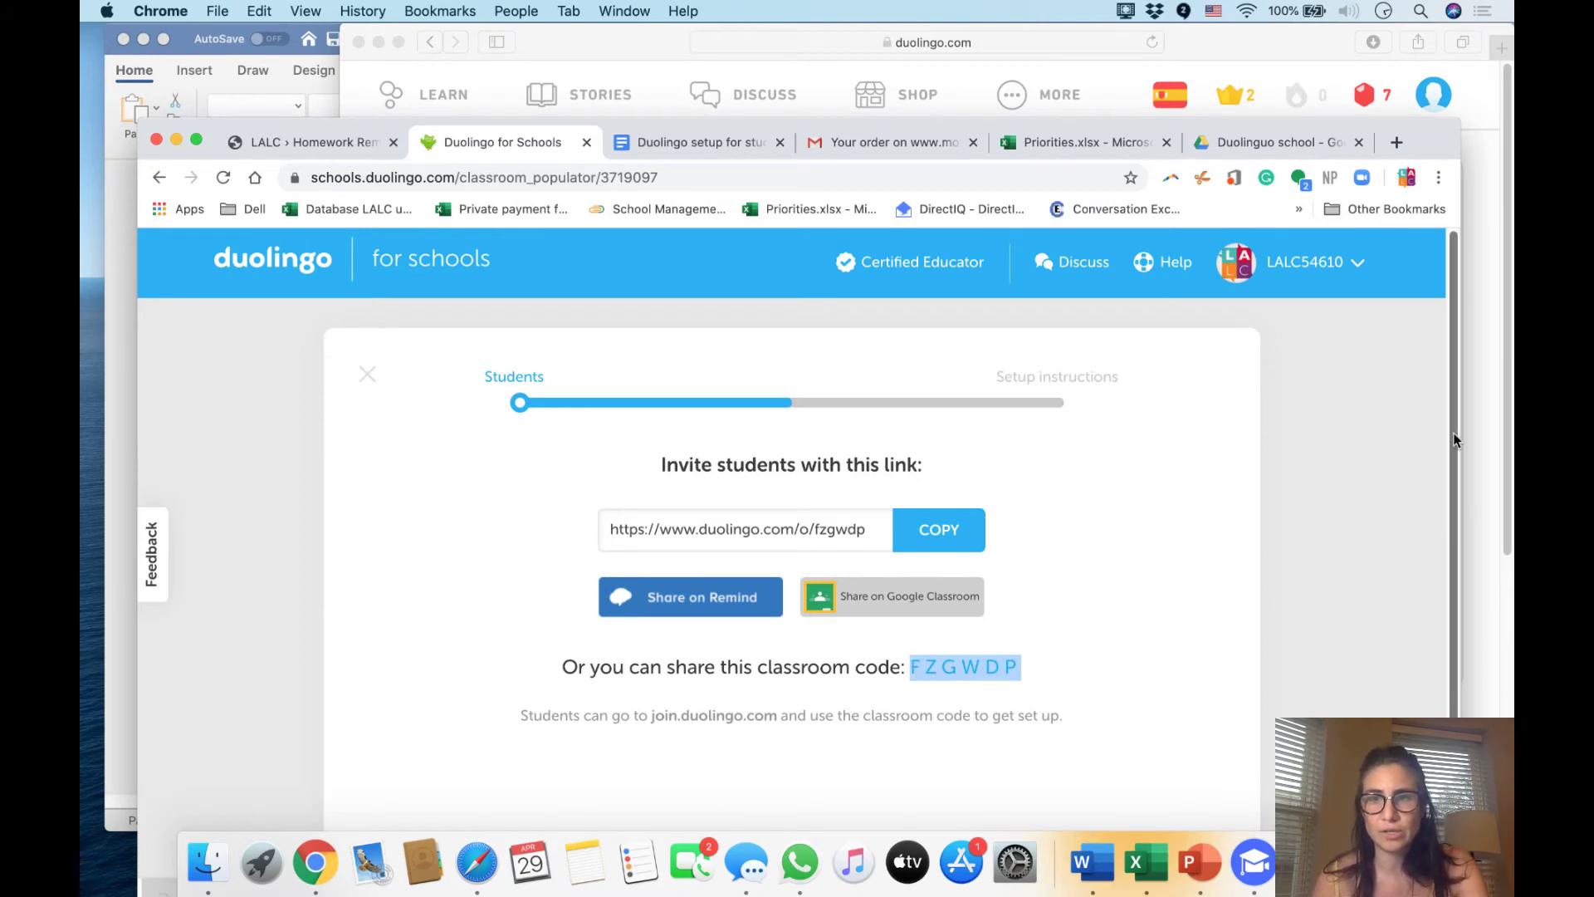
left_click(901, 42)
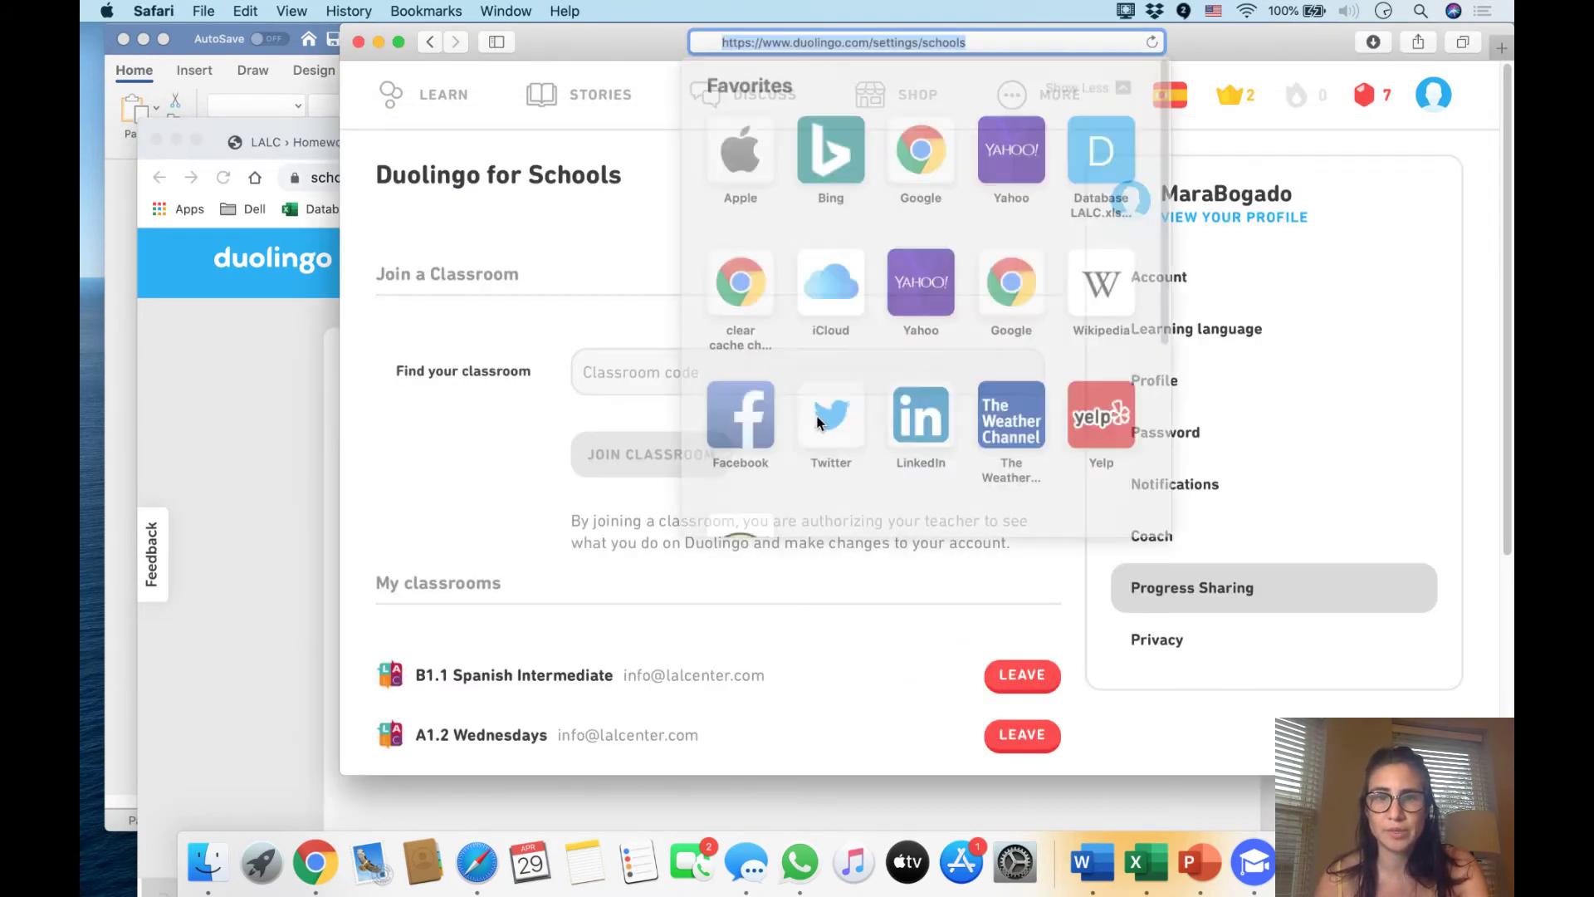
left_click(658, 375)
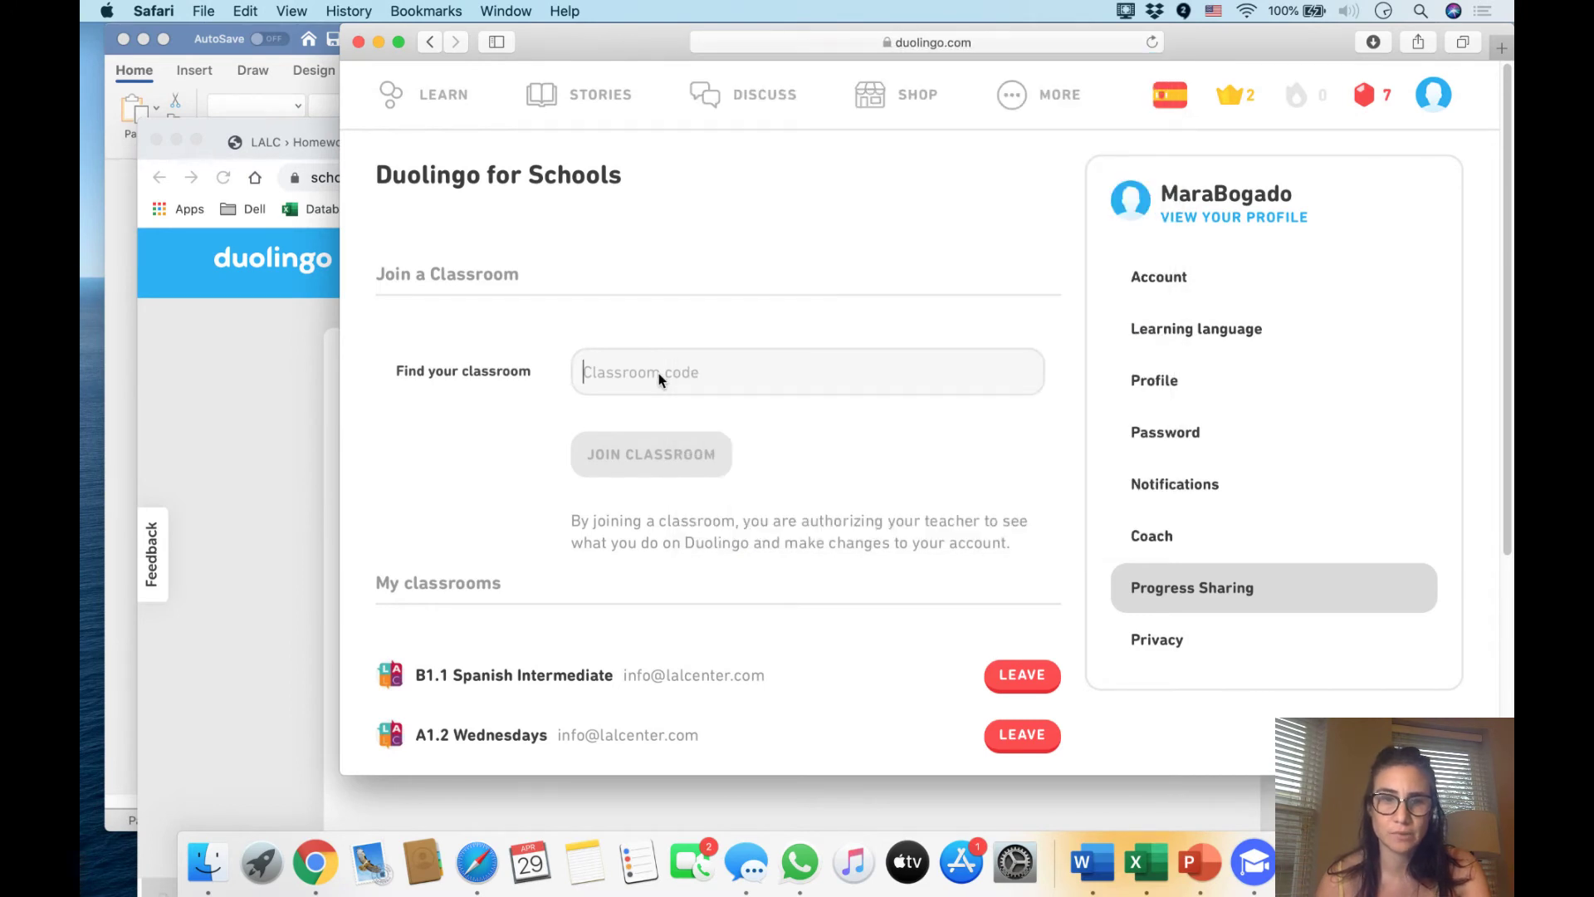
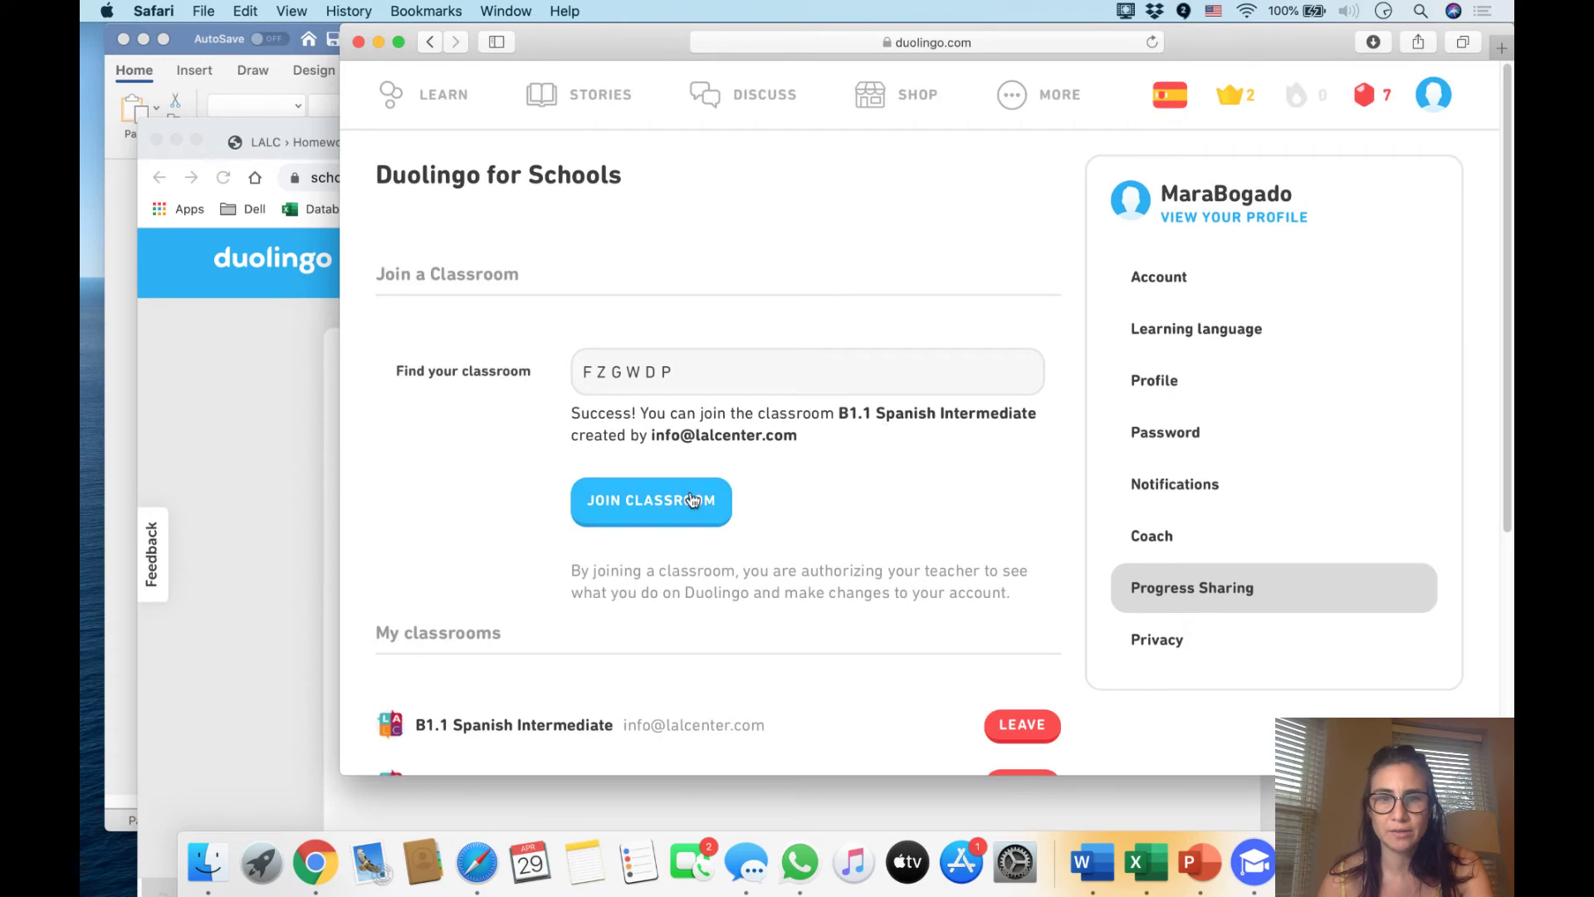
left_click(692, 499)
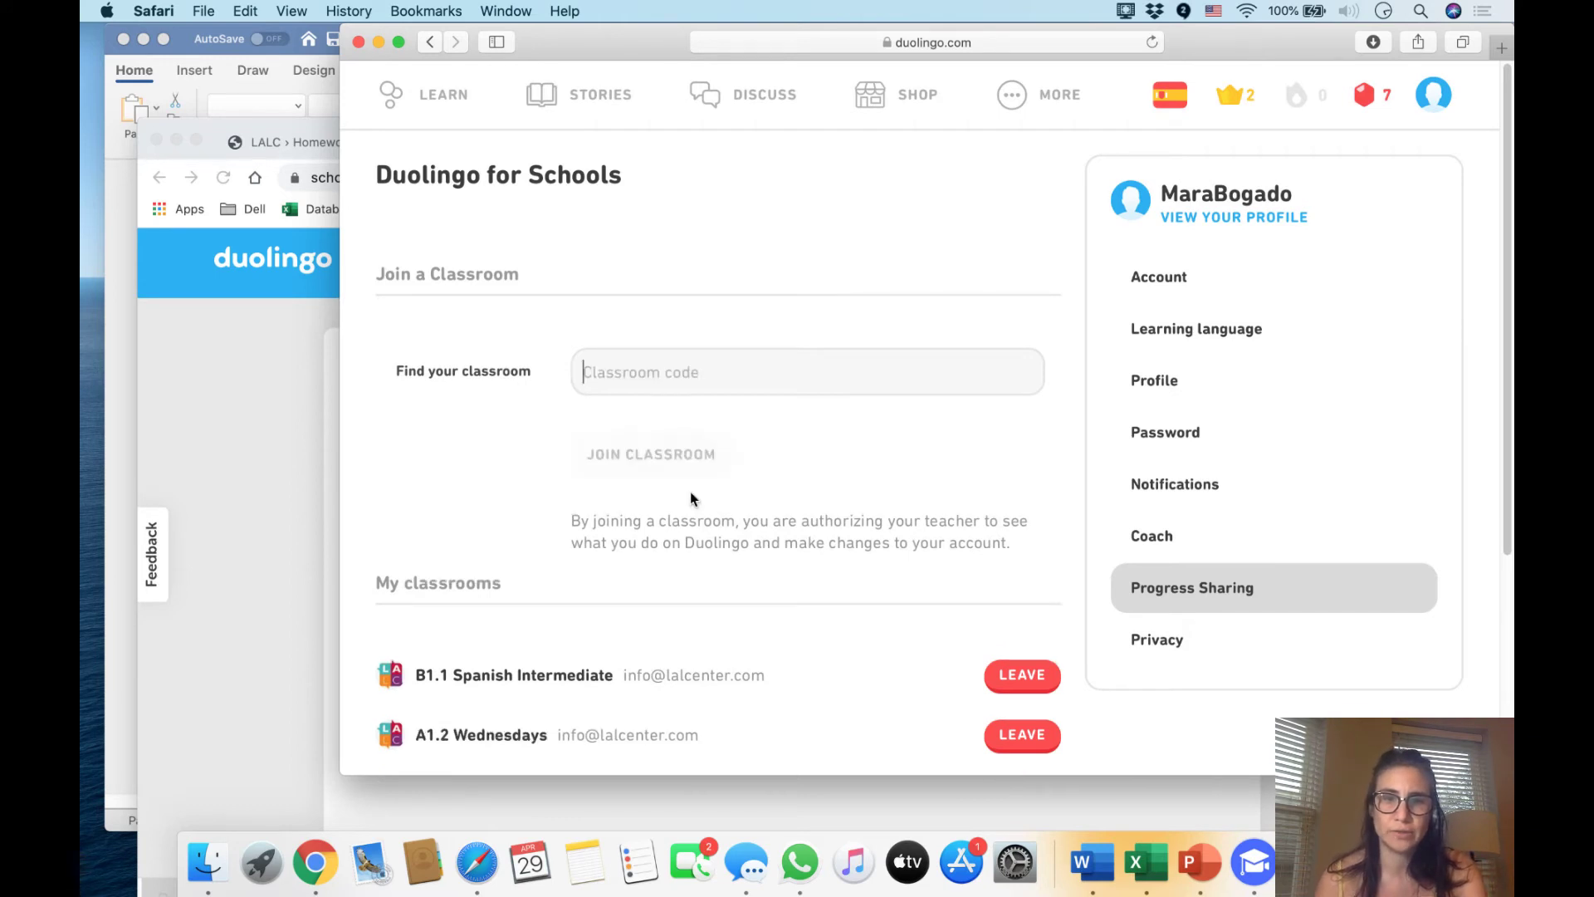
scroll(701, 510, "down", 3)
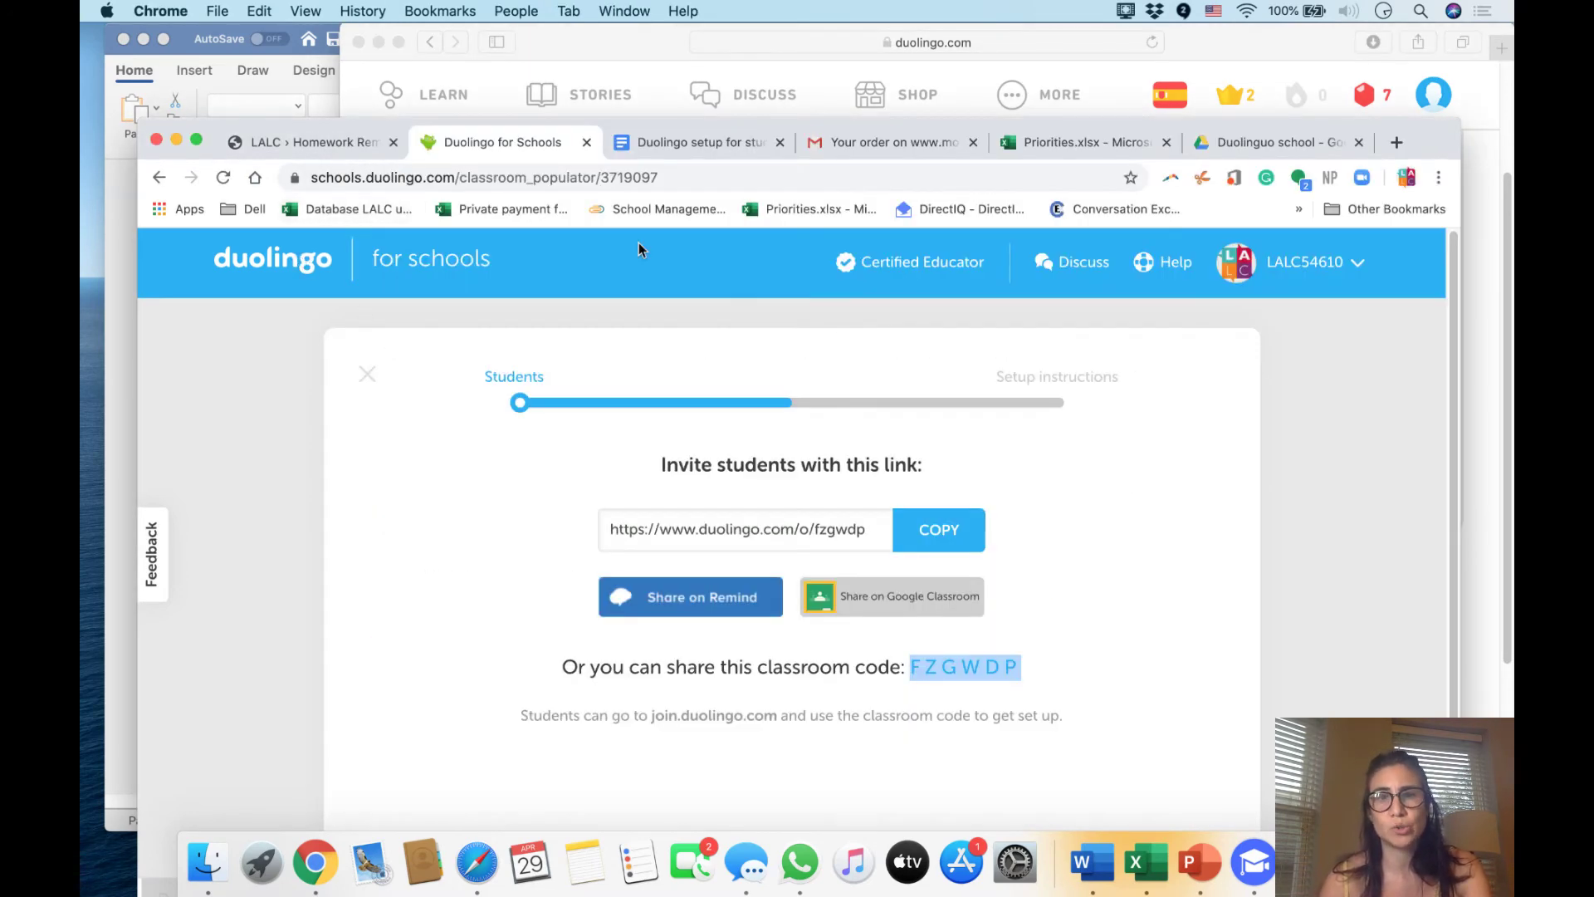
Go to gmail.com in a new tab and switch to the student's Google account
left_click(904, 139)
scroll(595, 428, "up", 3)
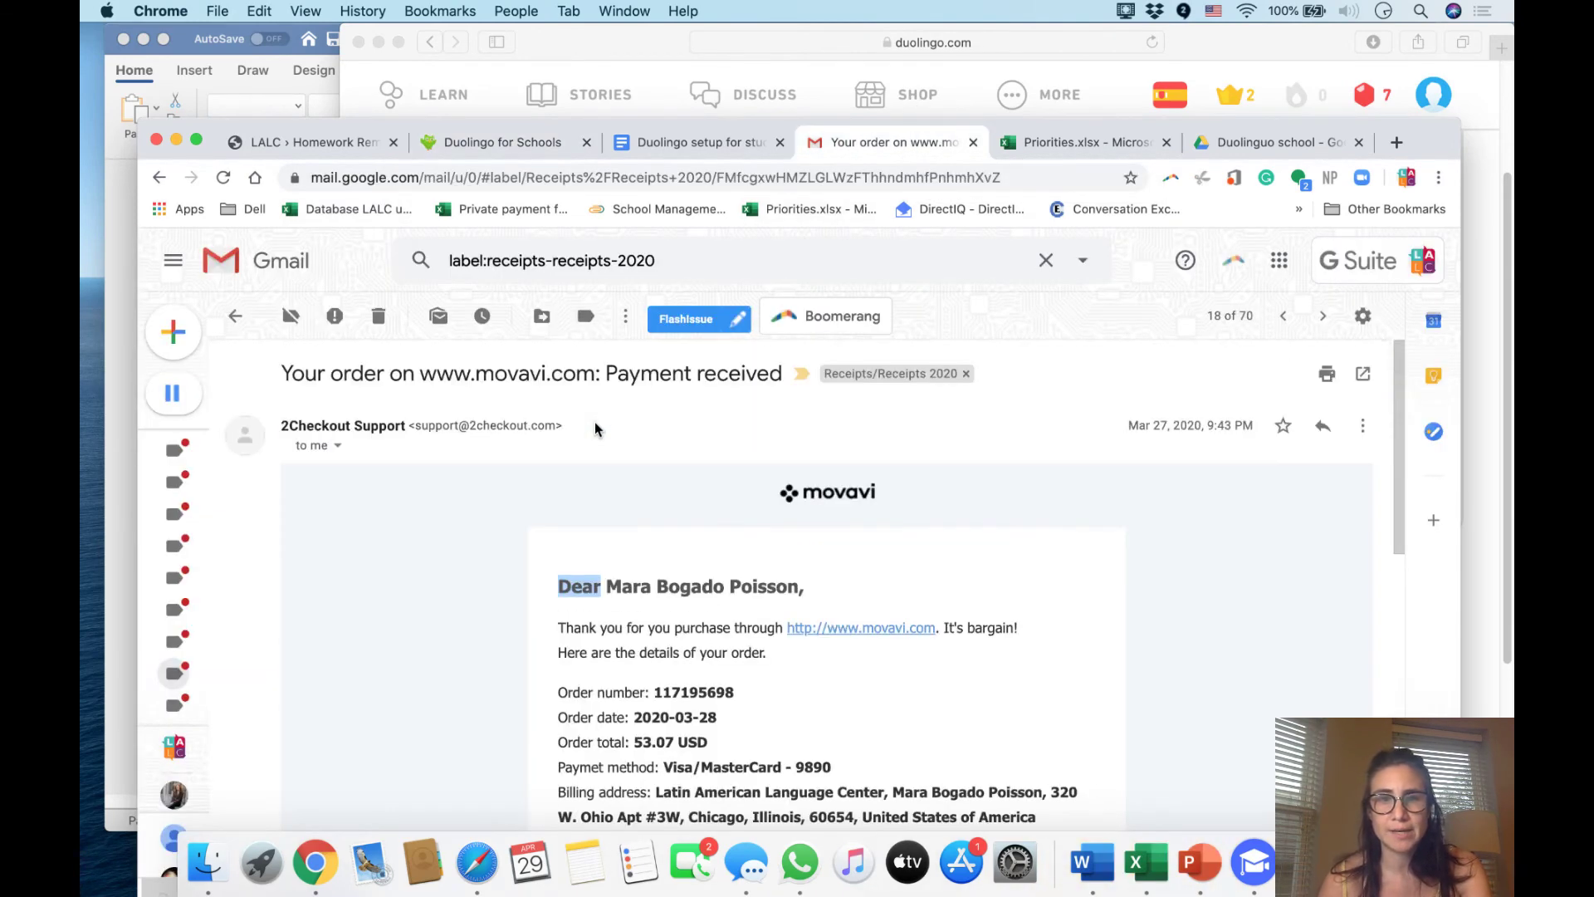
key("super+Tab")
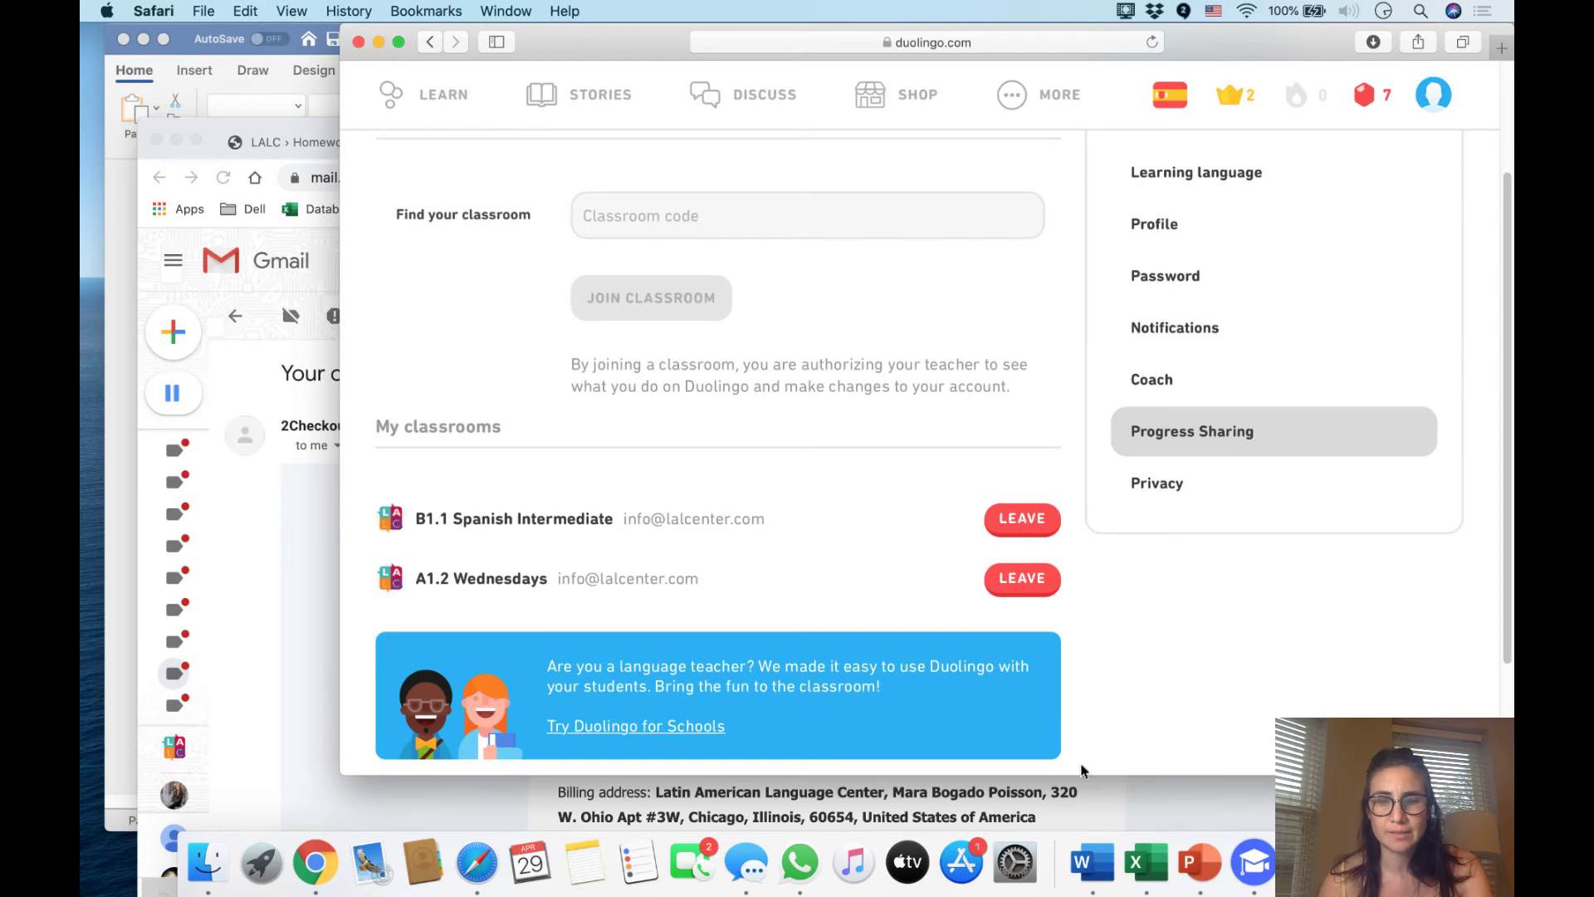
left_click(266, 144)
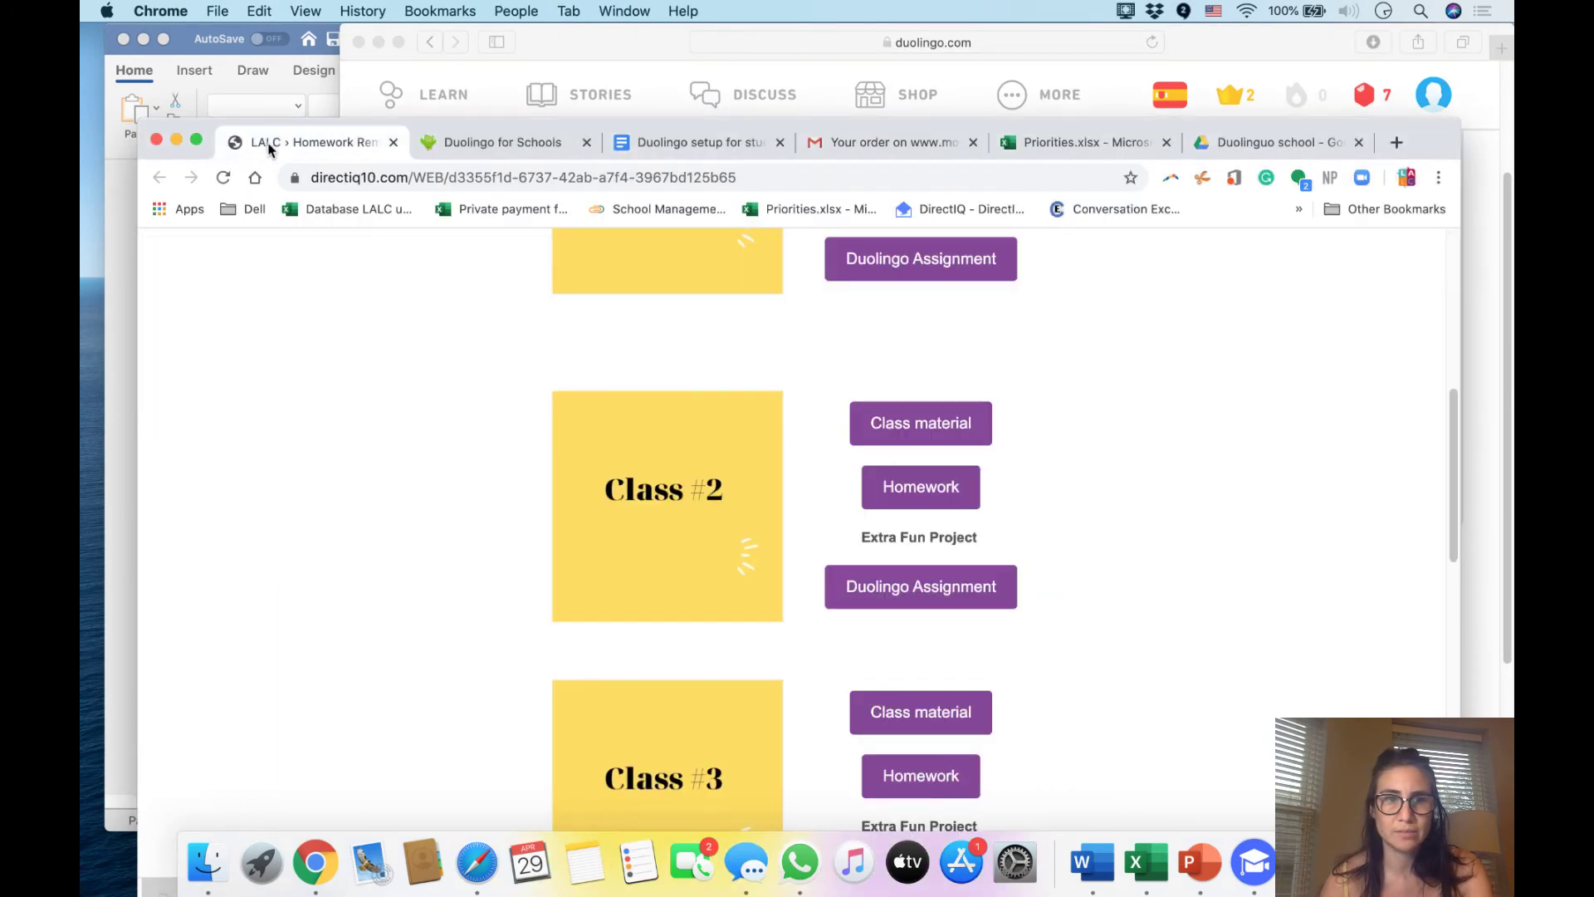
left_click(1279, 143)
left_click(923, 143)
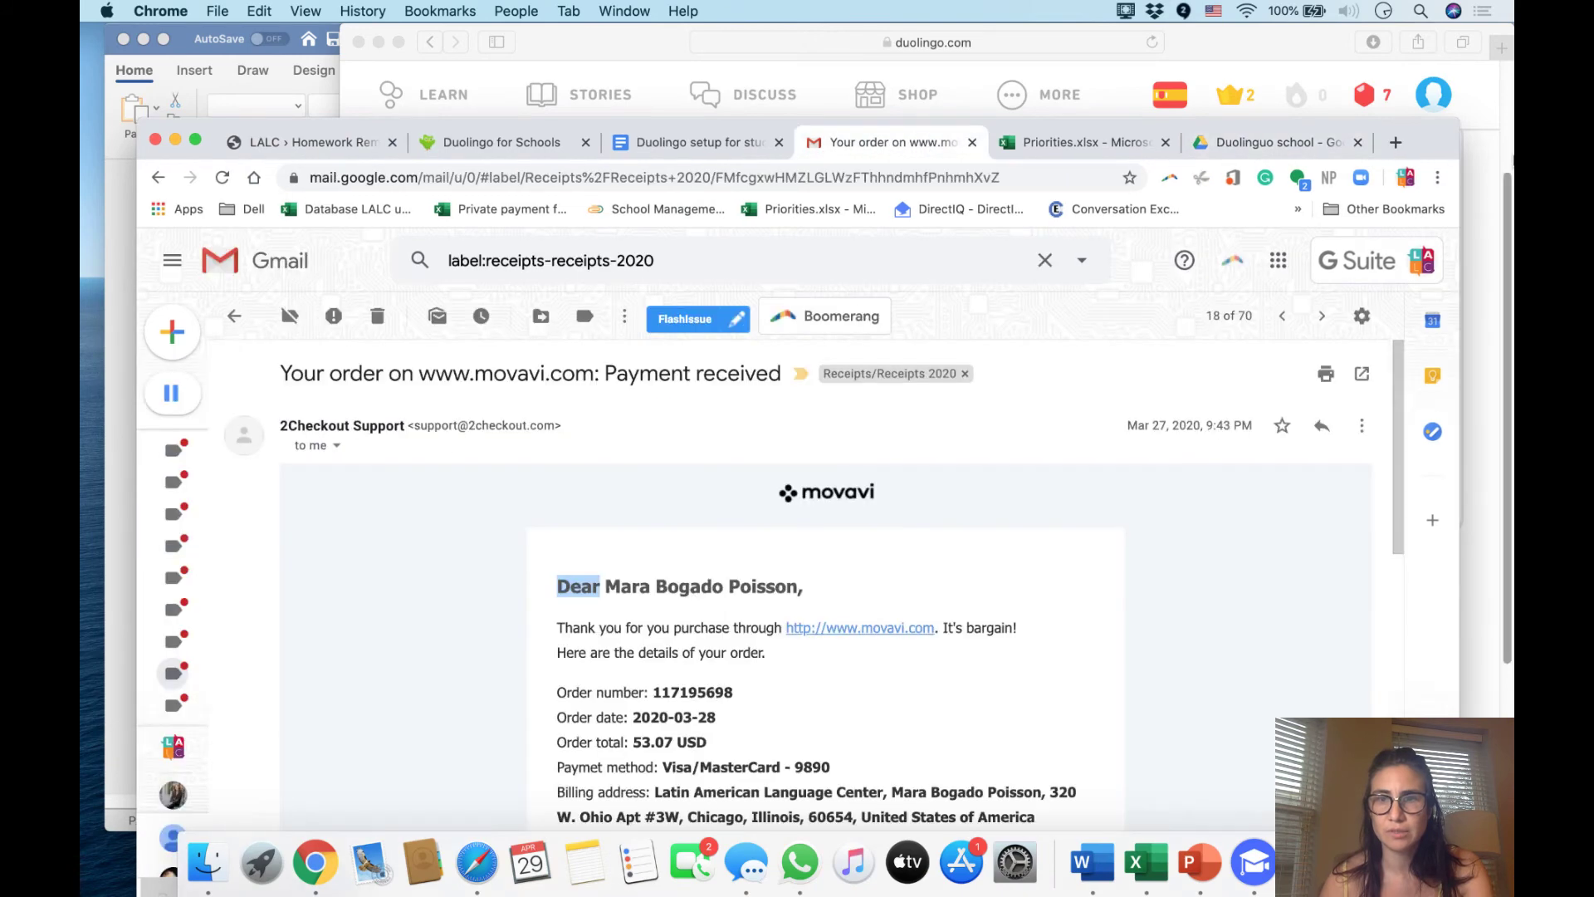
key("super+t")
type("g")
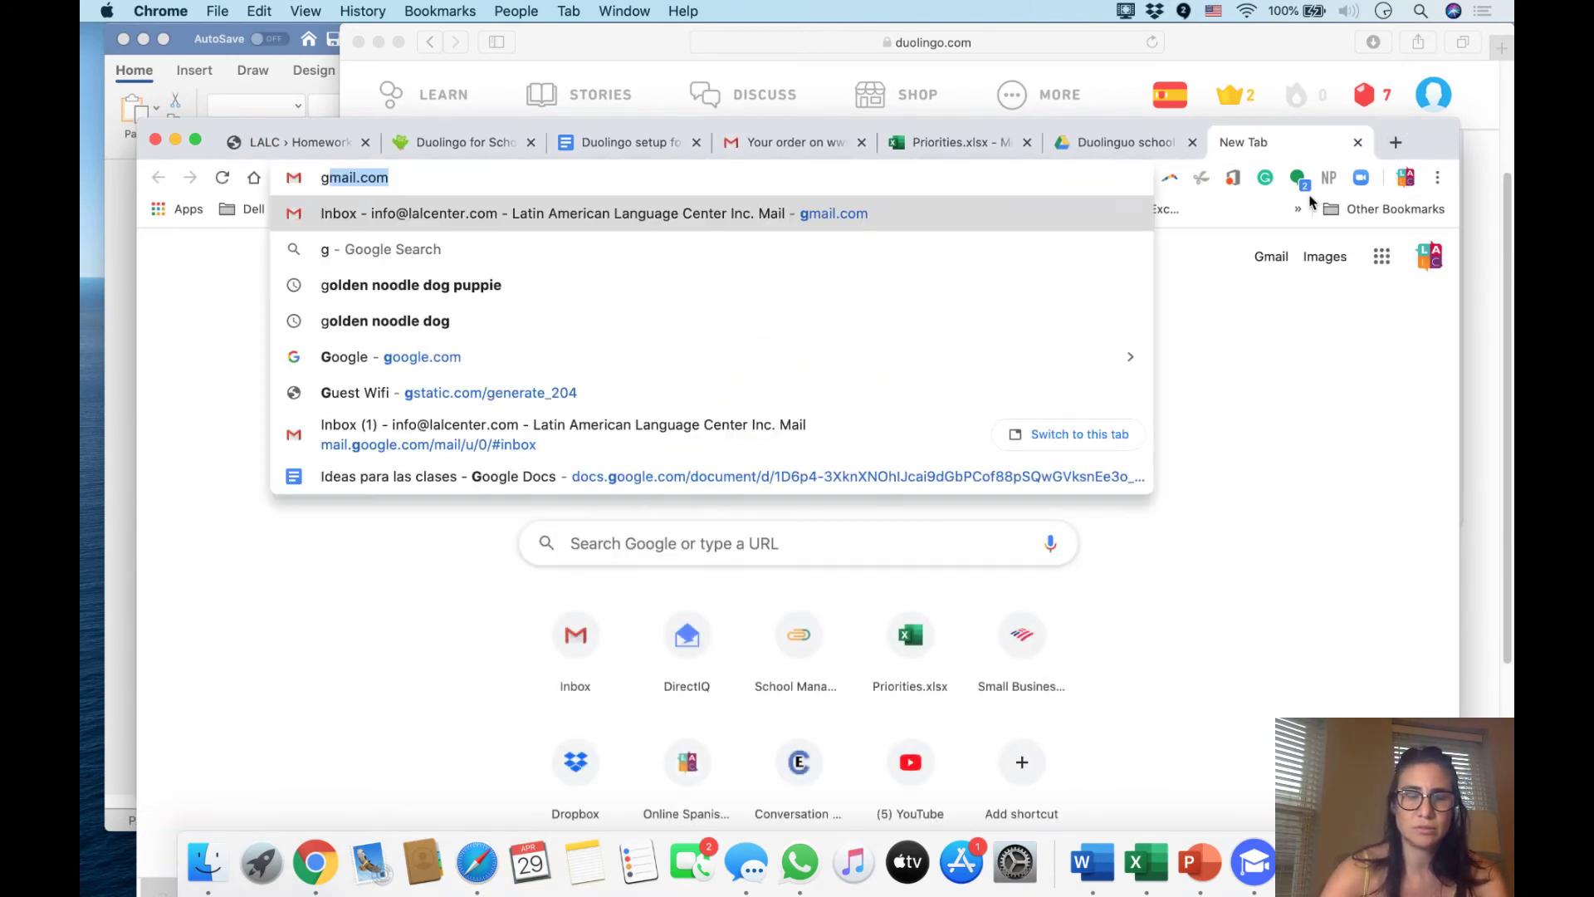
key("Return")
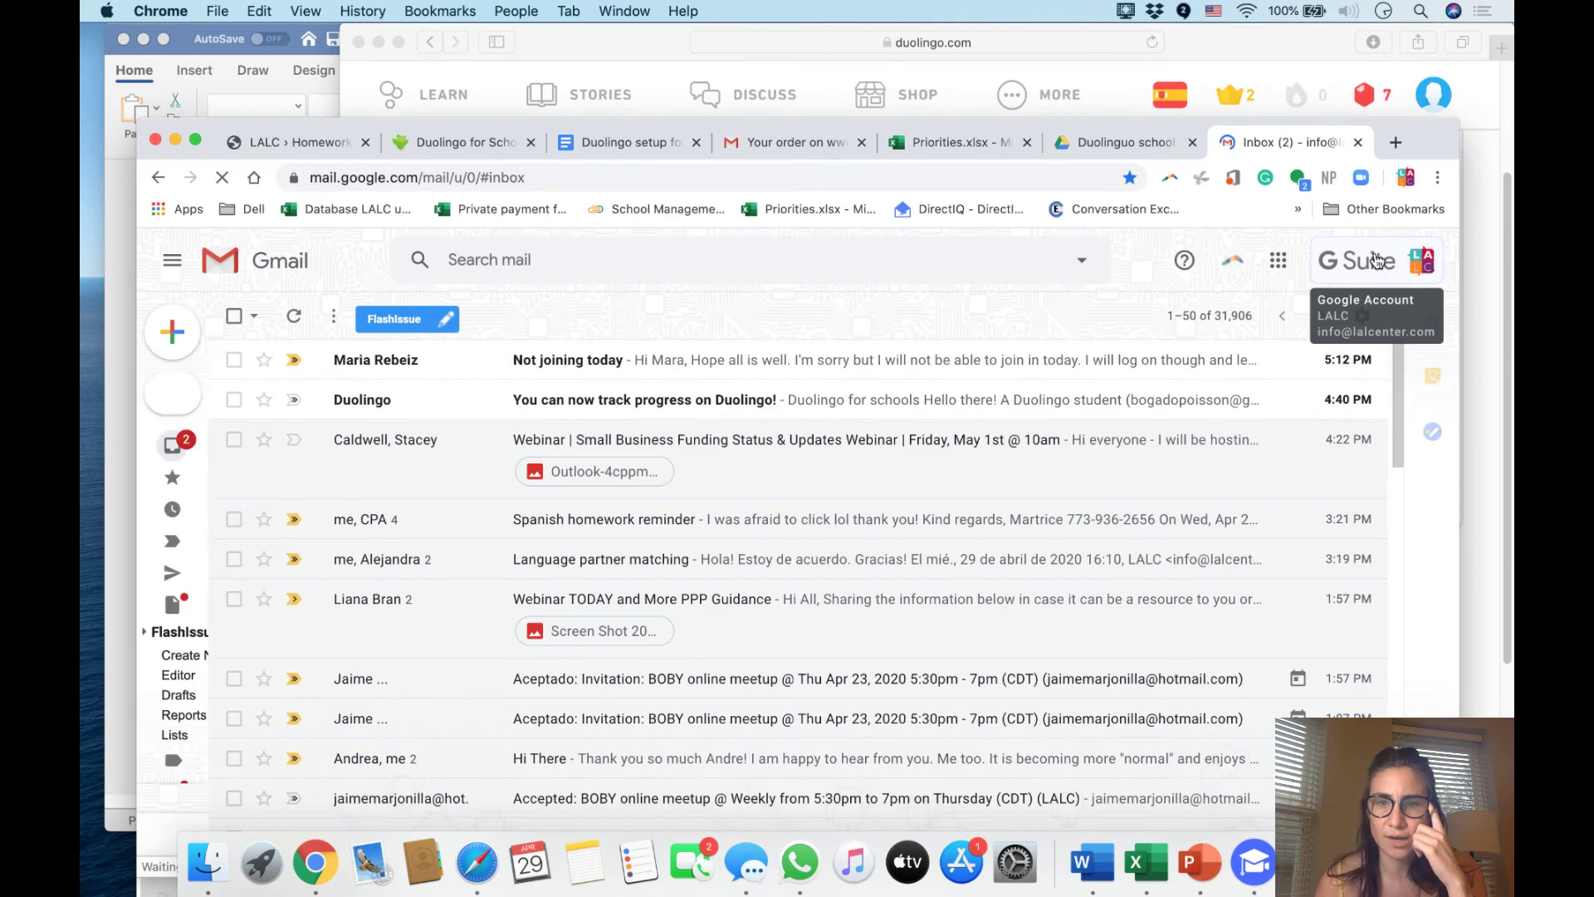
left_click(1417, 271)
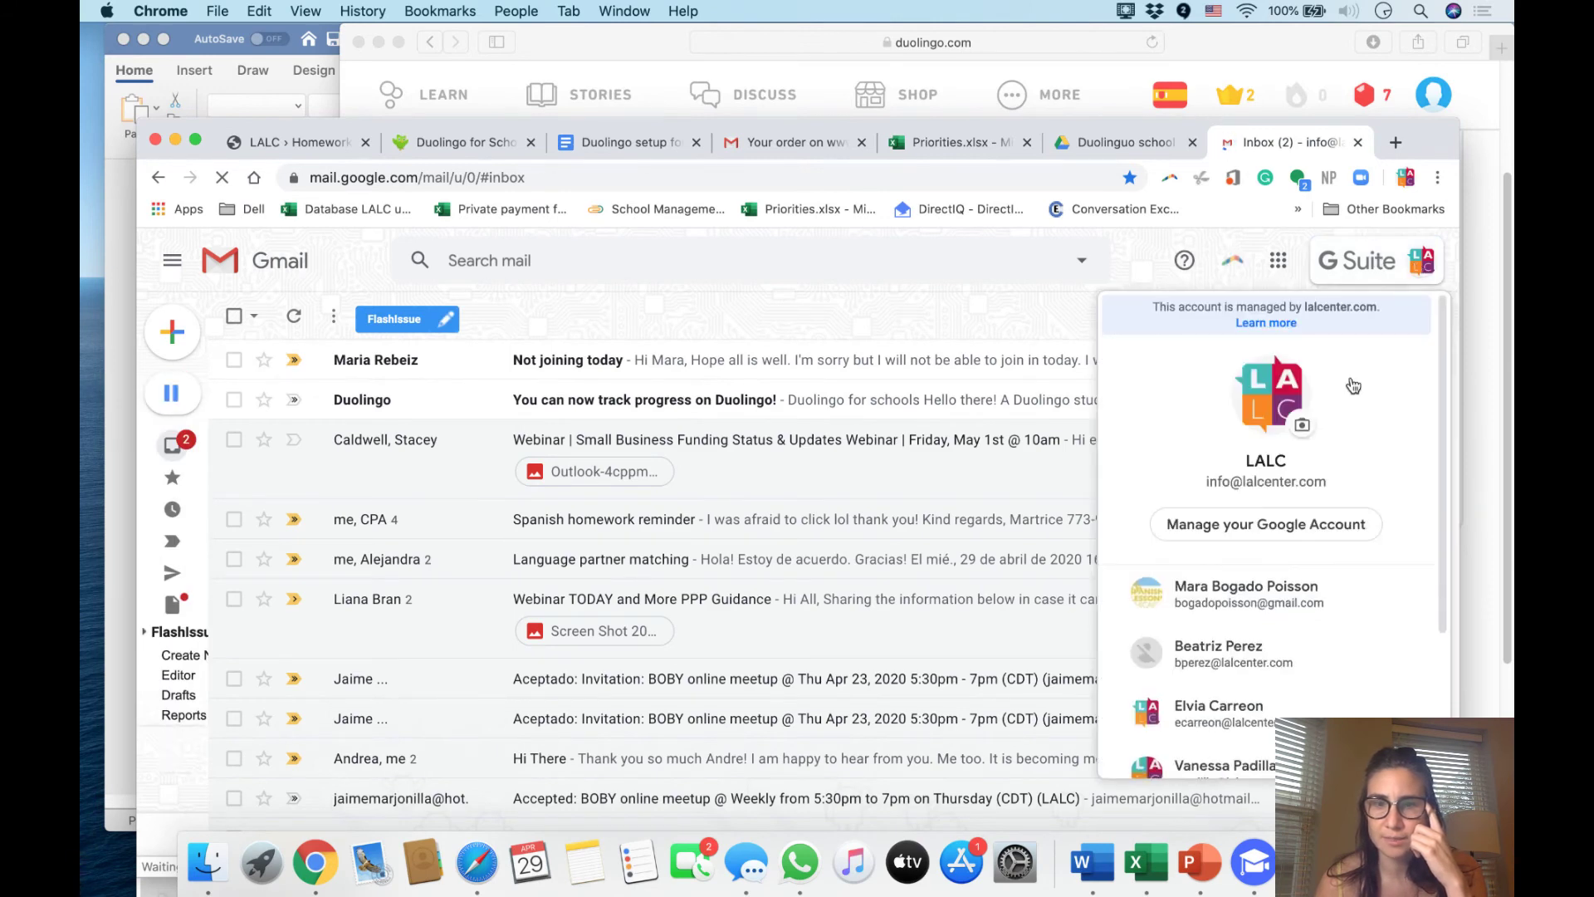
left_click(1309, 604)
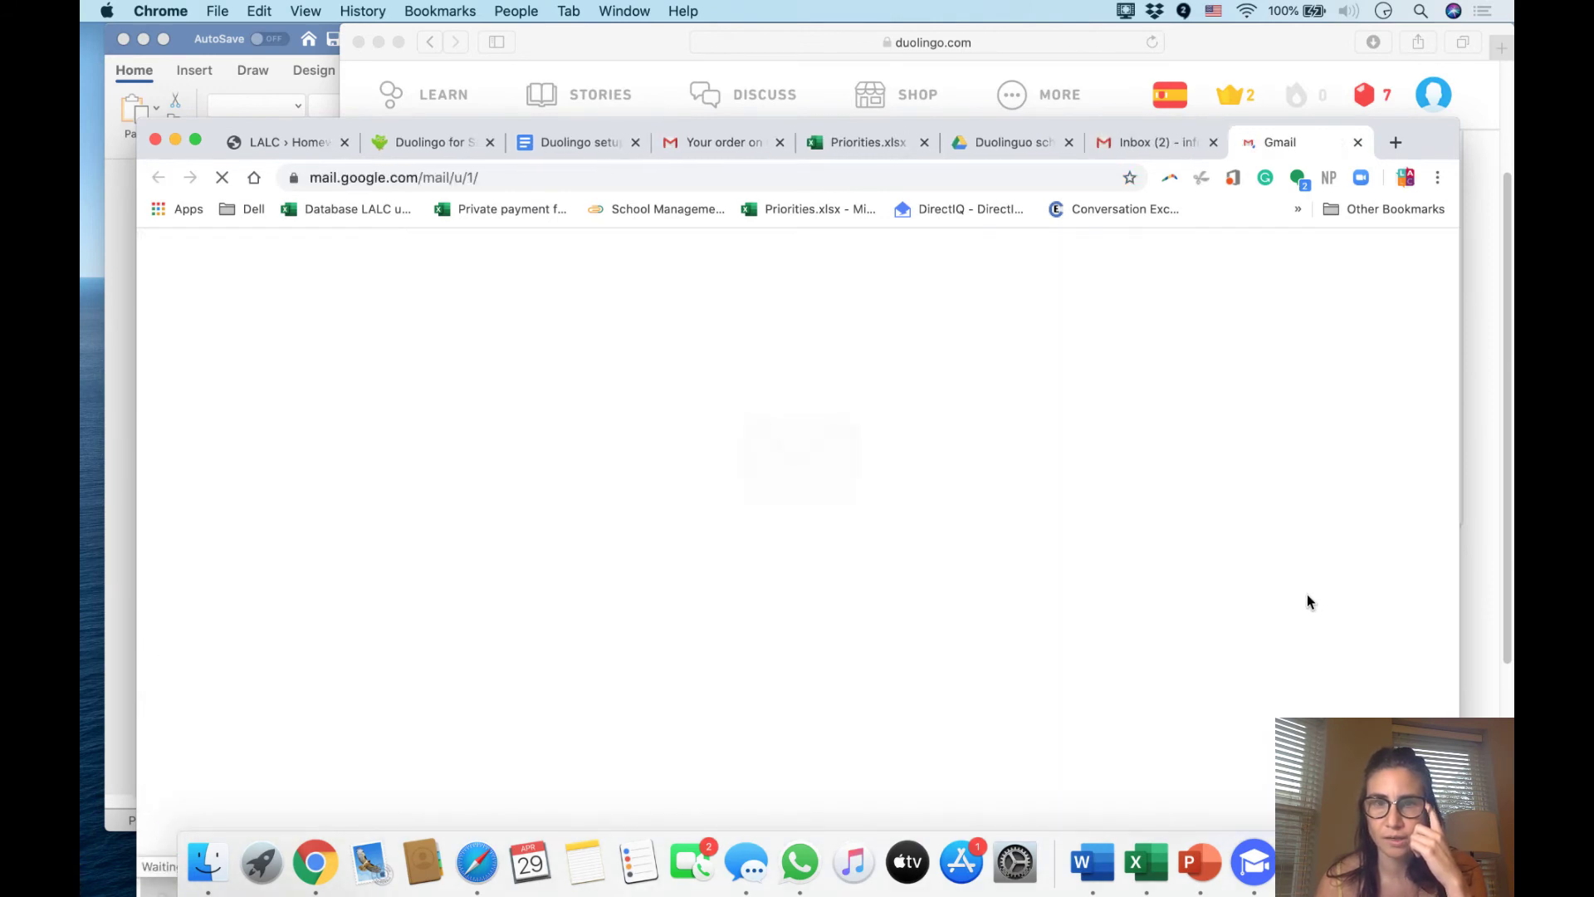
Search the mailbox for 'you have an' and open the You have an assignment! thread
left_click(1053, 177)
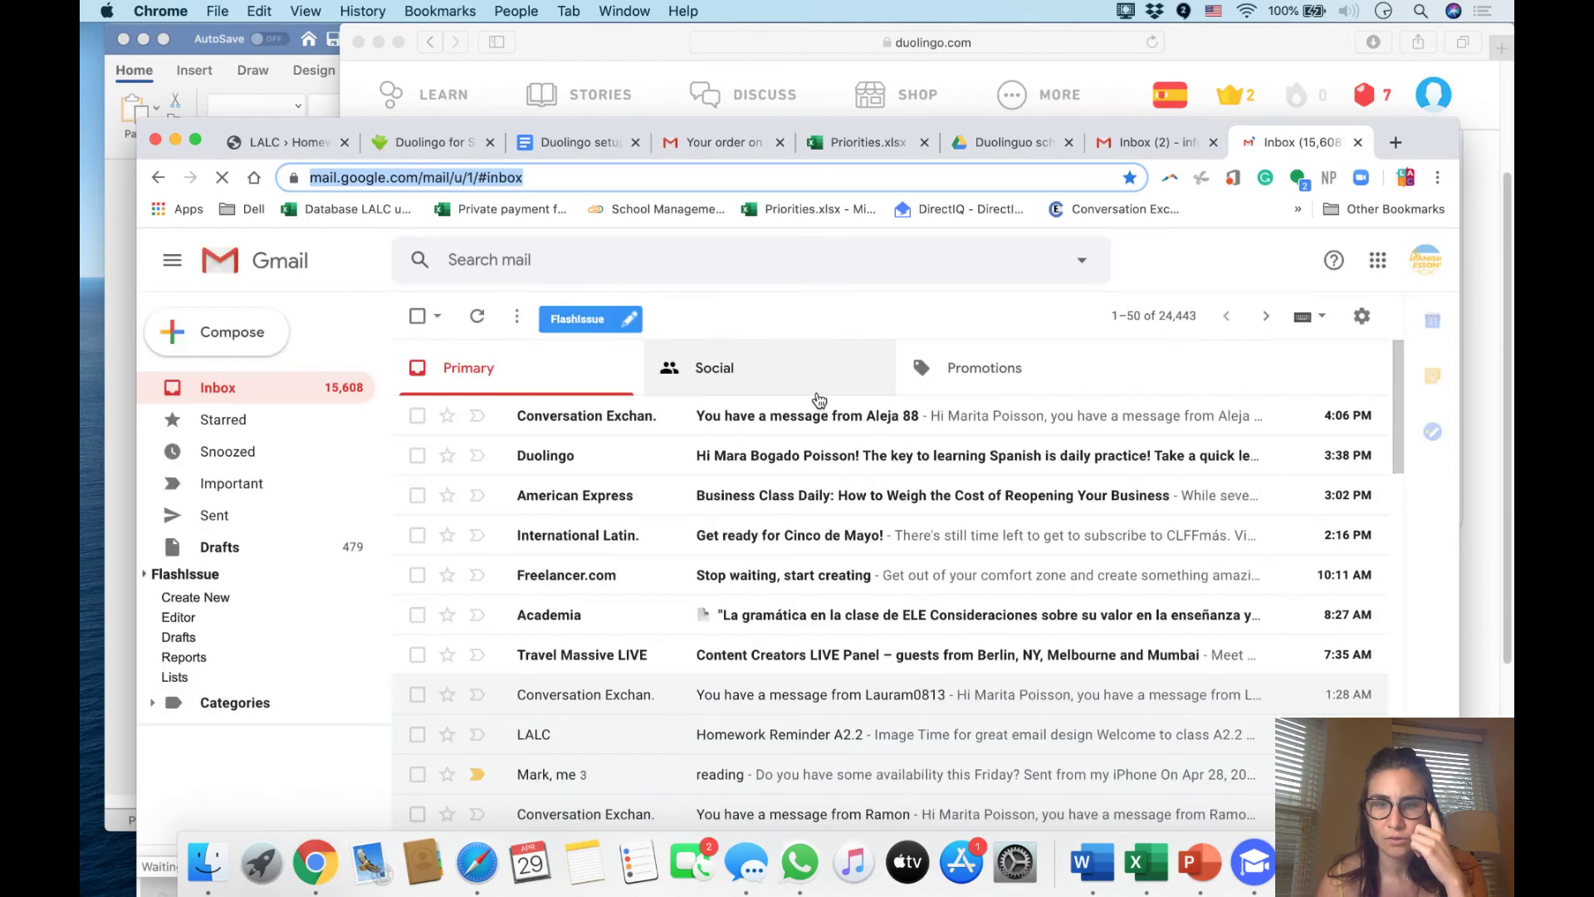
left_click(649, 274)
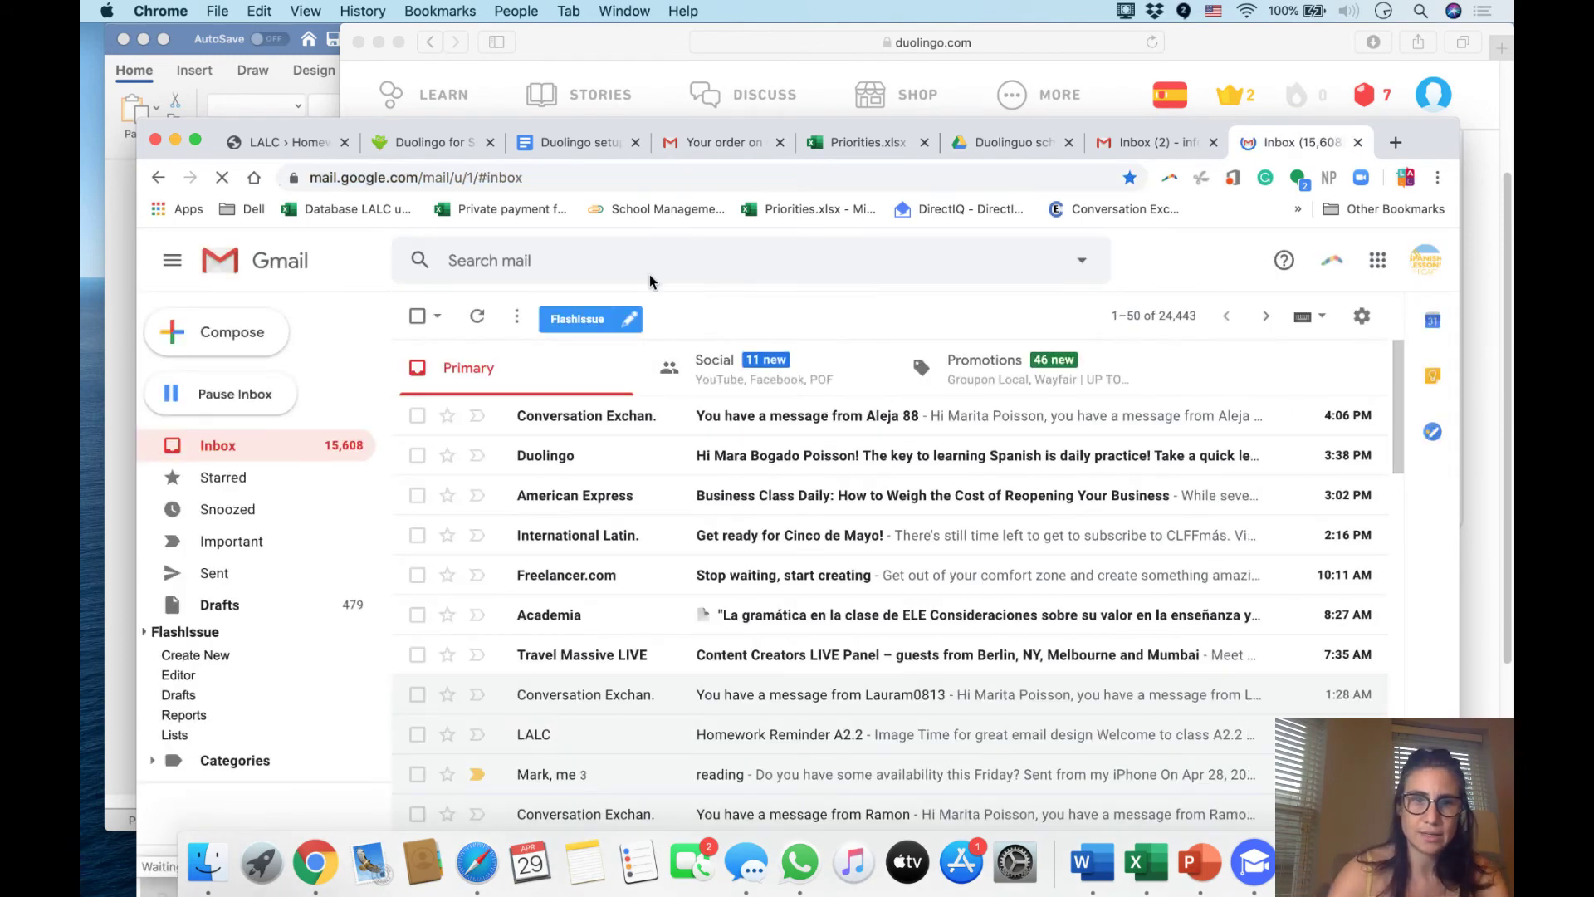
left_click(649, 273)
type("y")
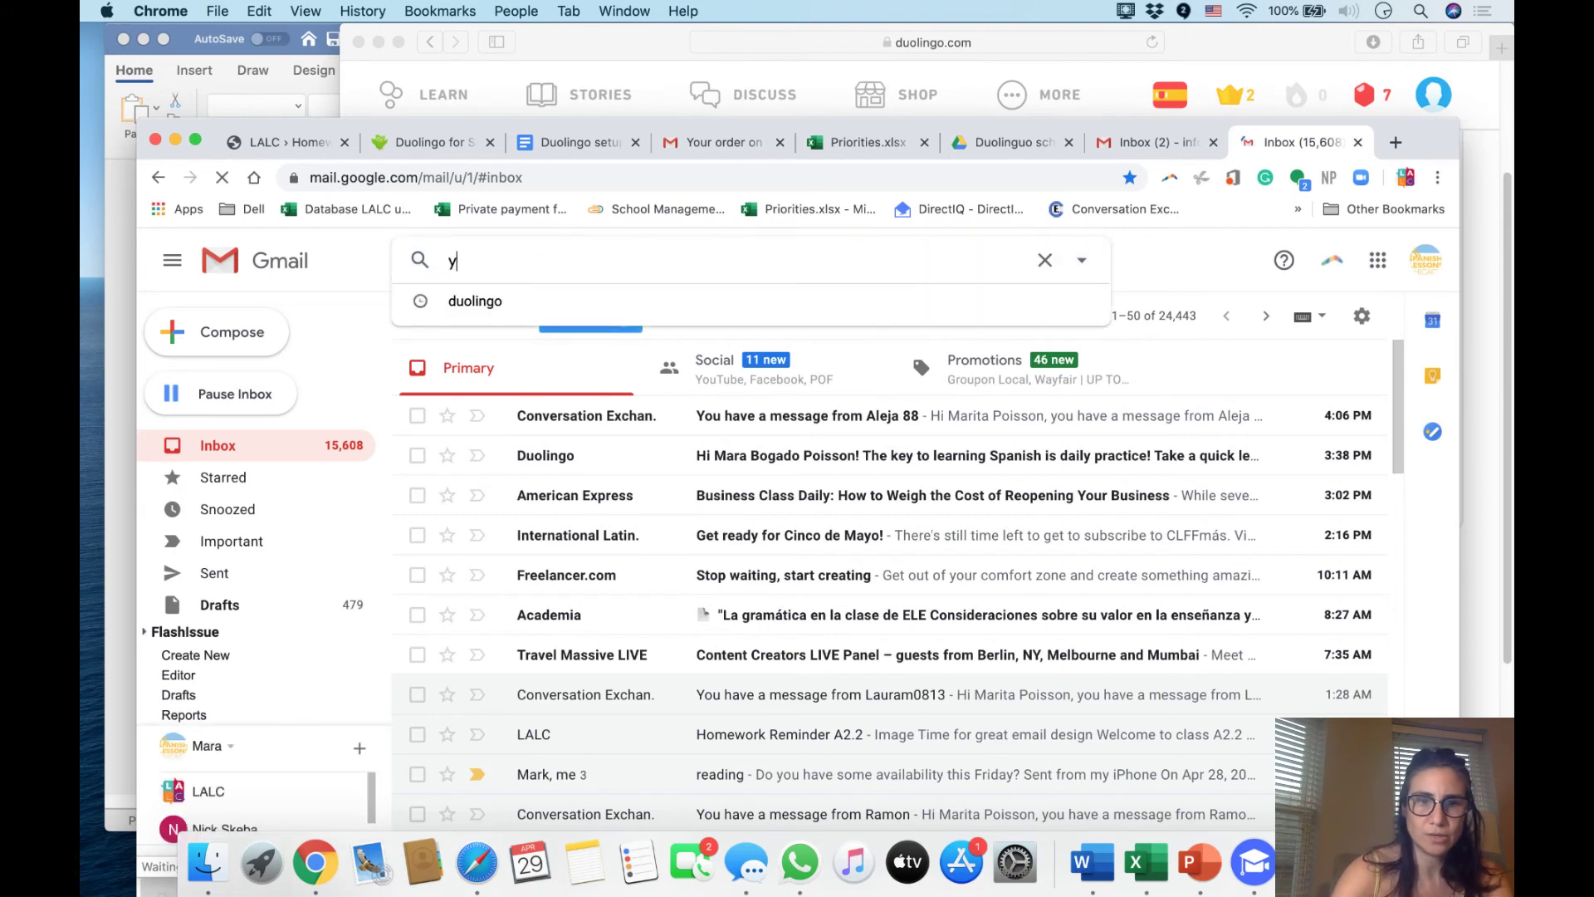
type("ou have an")
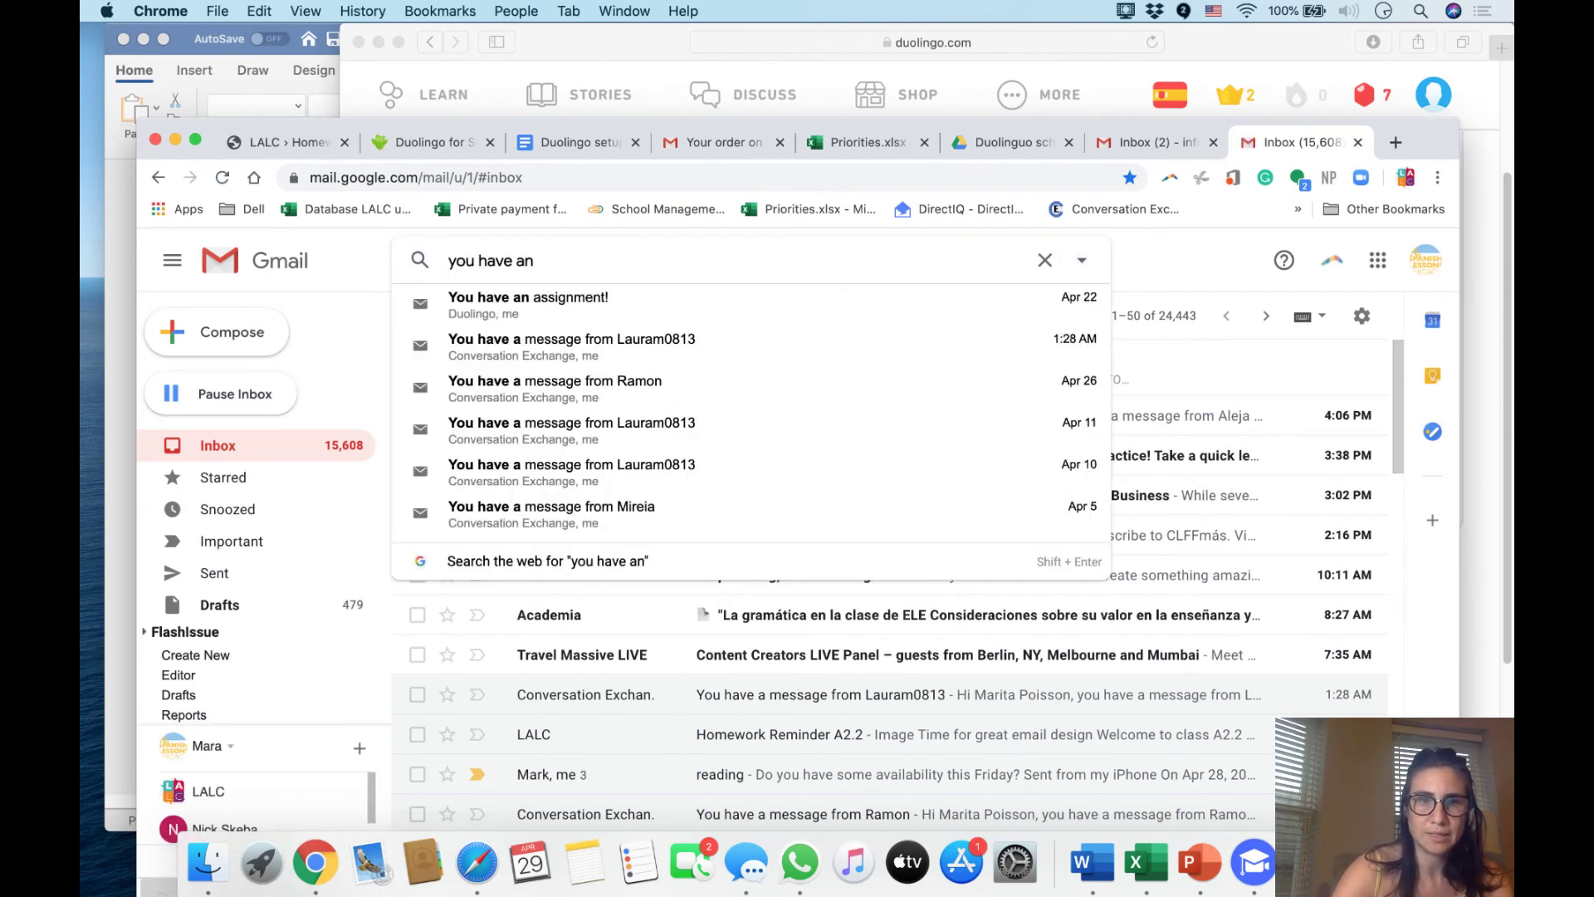
left_click(465, 303)
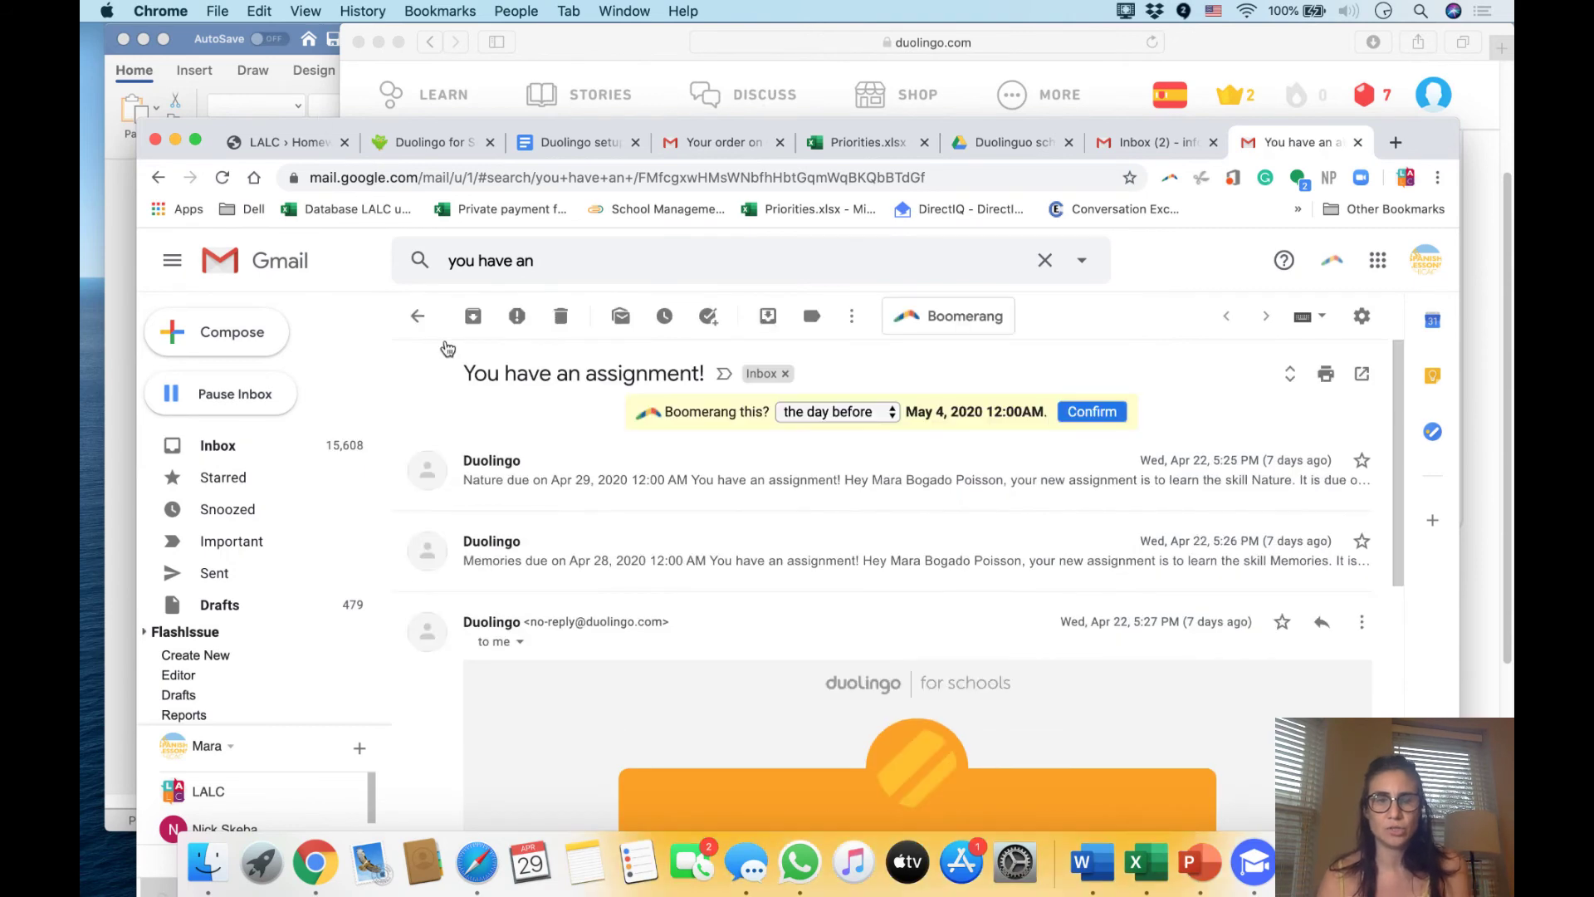
Expand and read through the Memories assignment email in the thread
left_click_drag(456, 371, 721, 371)
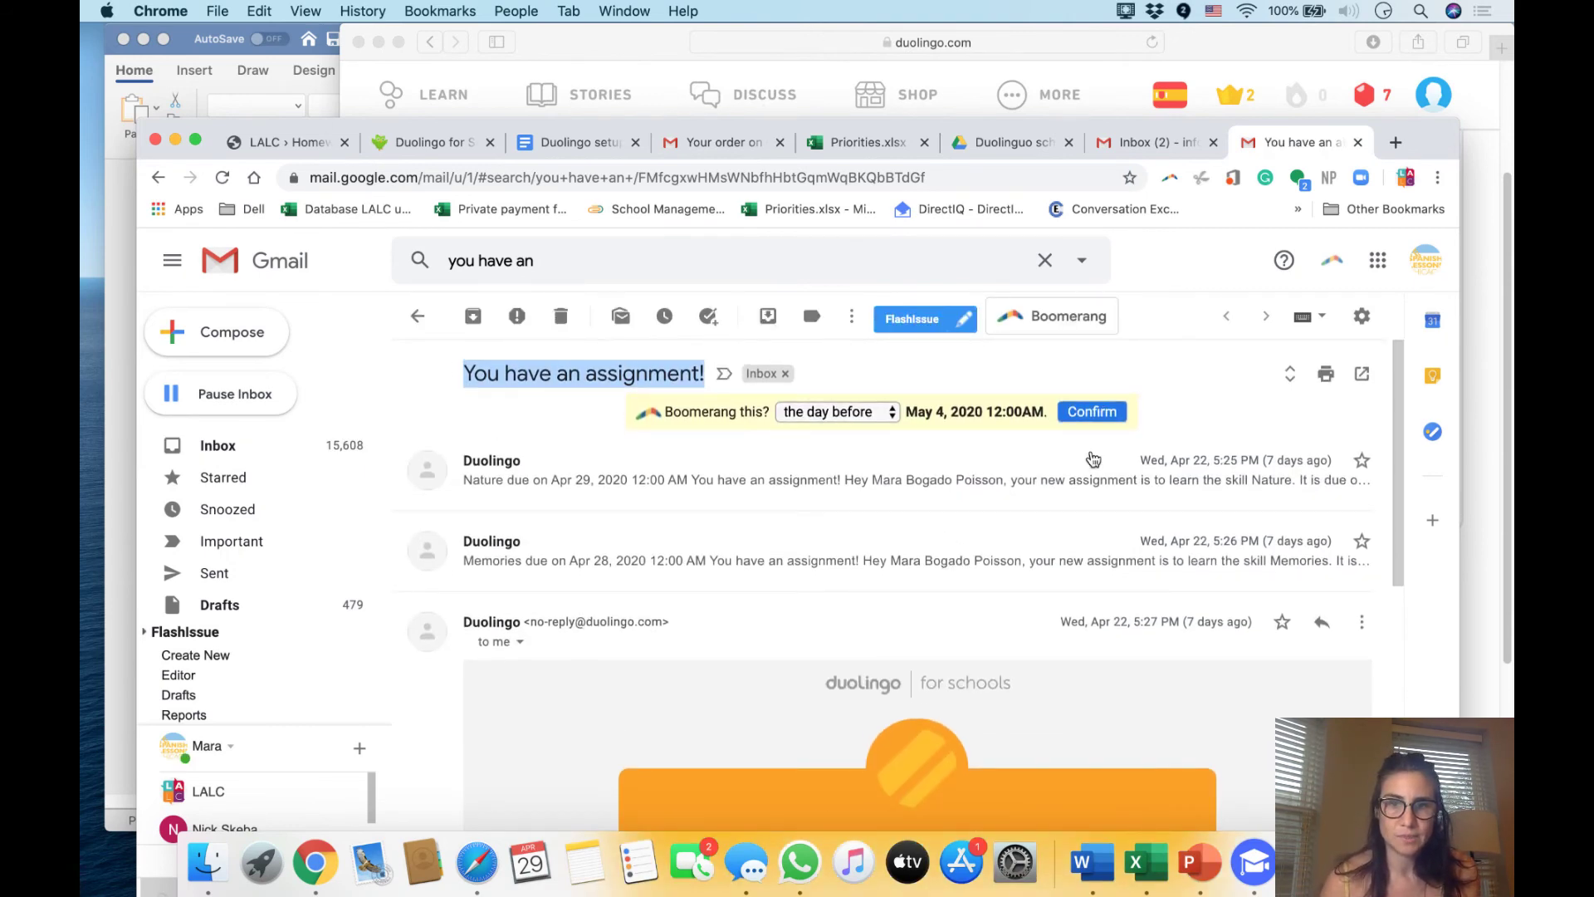
left_click(776, 559)
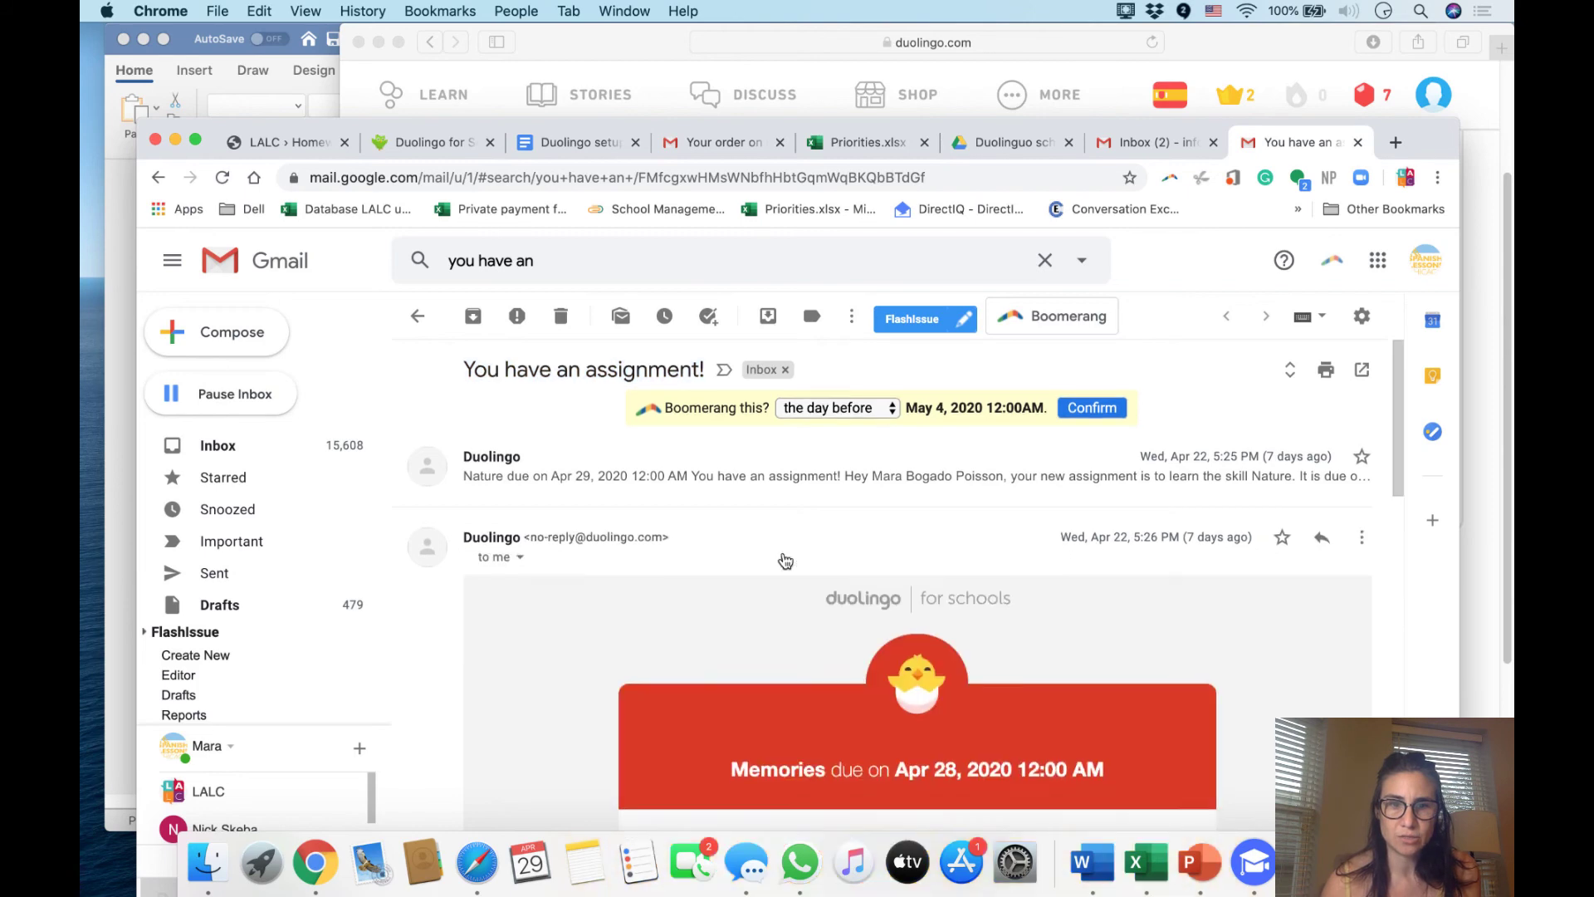
scroll(775, 576, "down", 10)
scroll(886, 567, "up", 4)
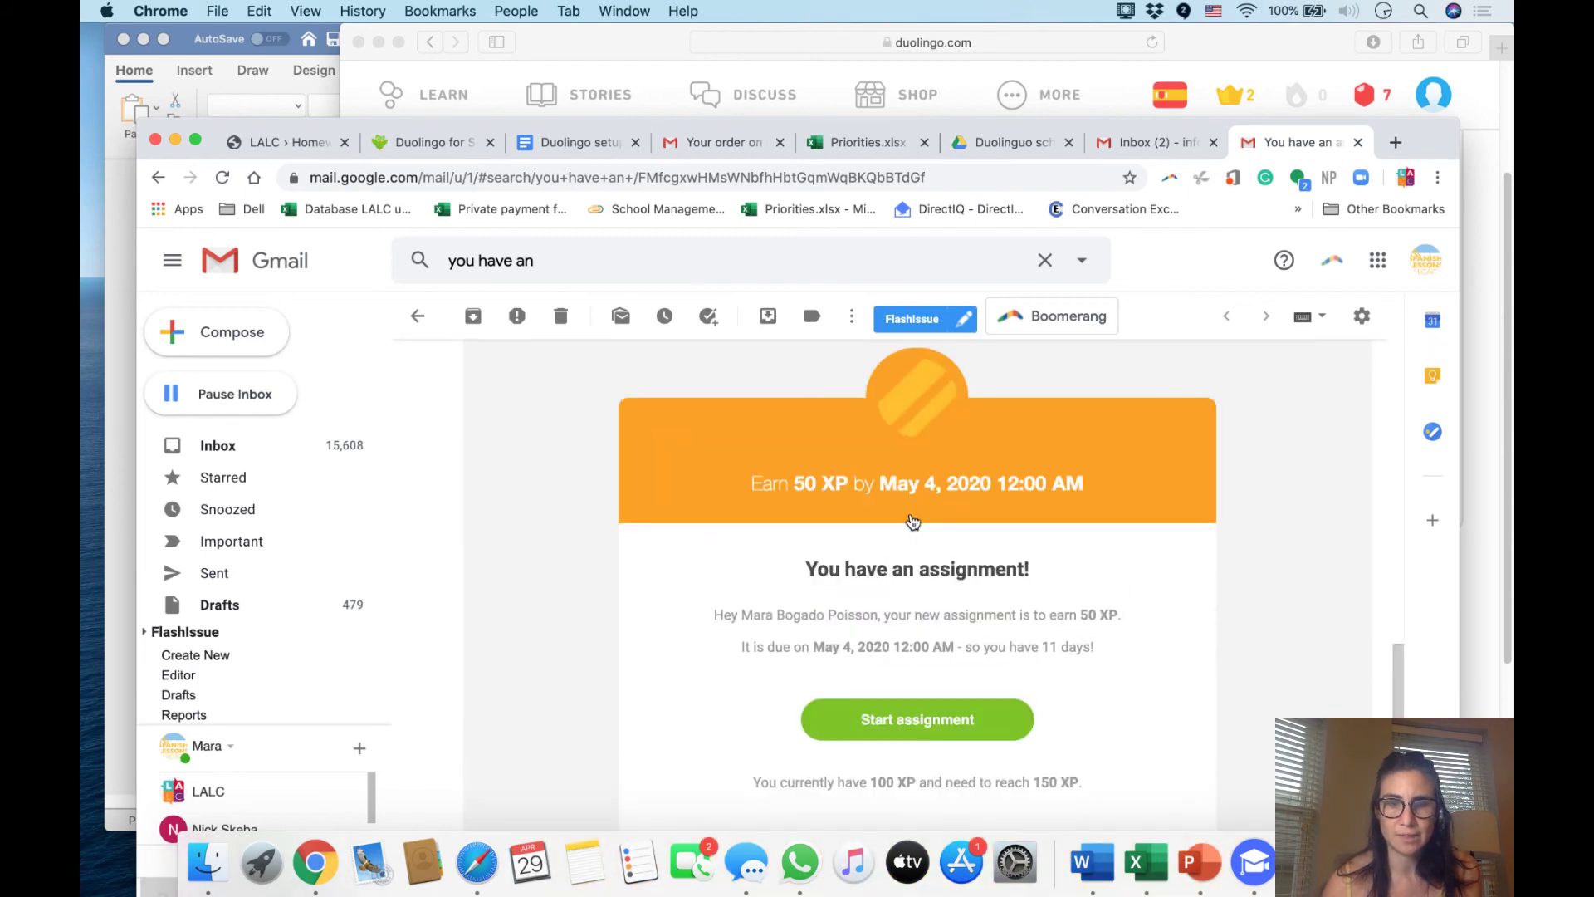
scroll(980, 528, "down", 8)
scroll(976, 527, "up", 2)
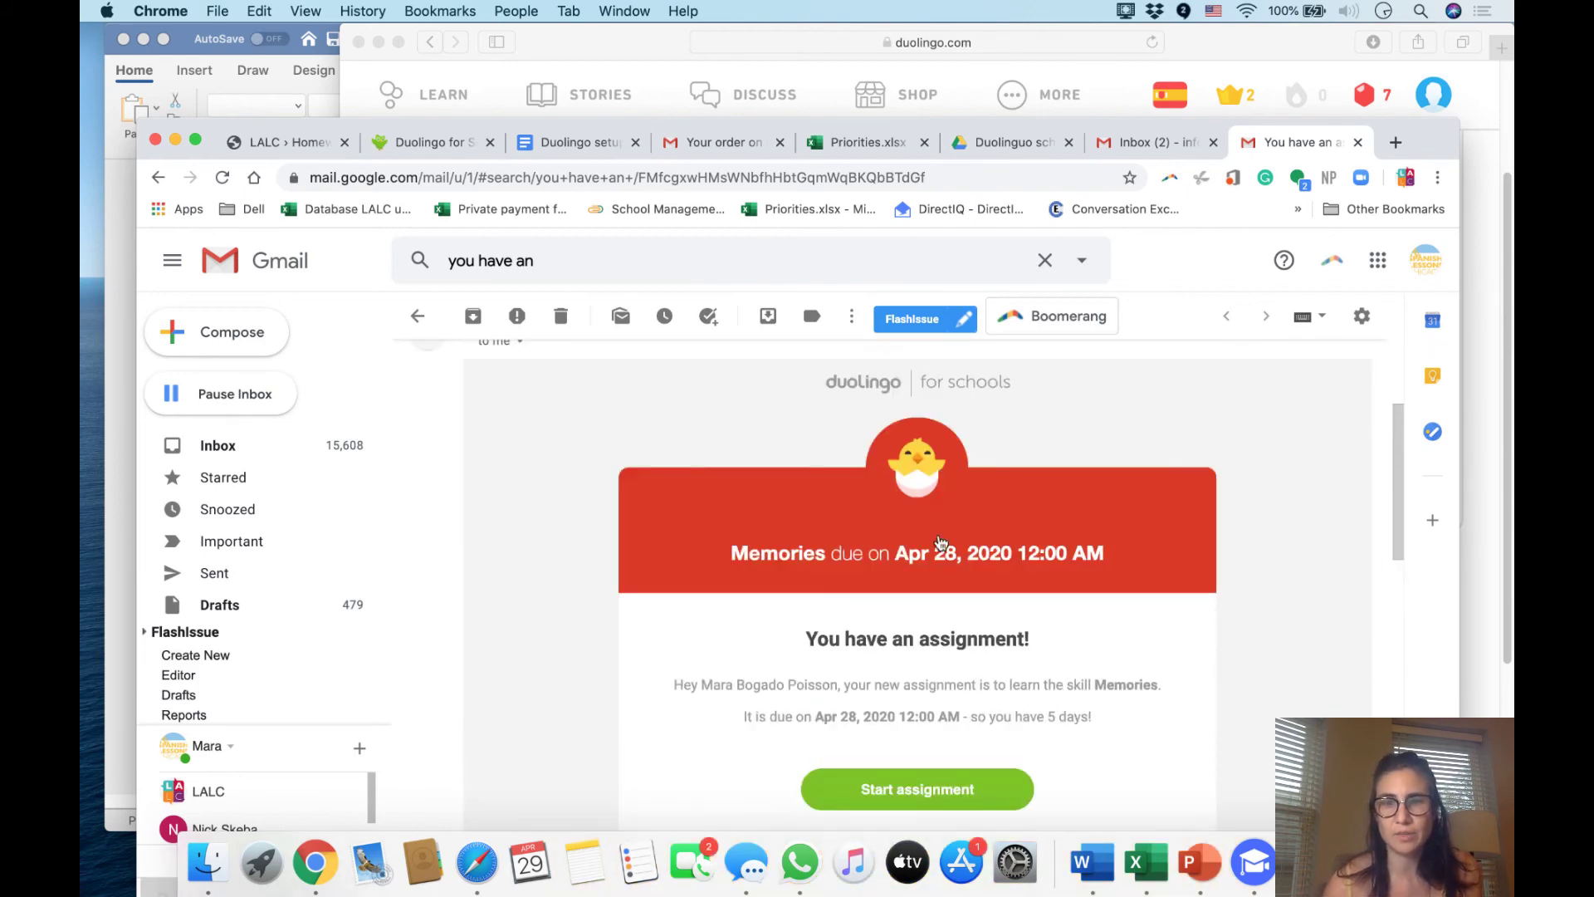
scroll(836, 619, "down", 2)
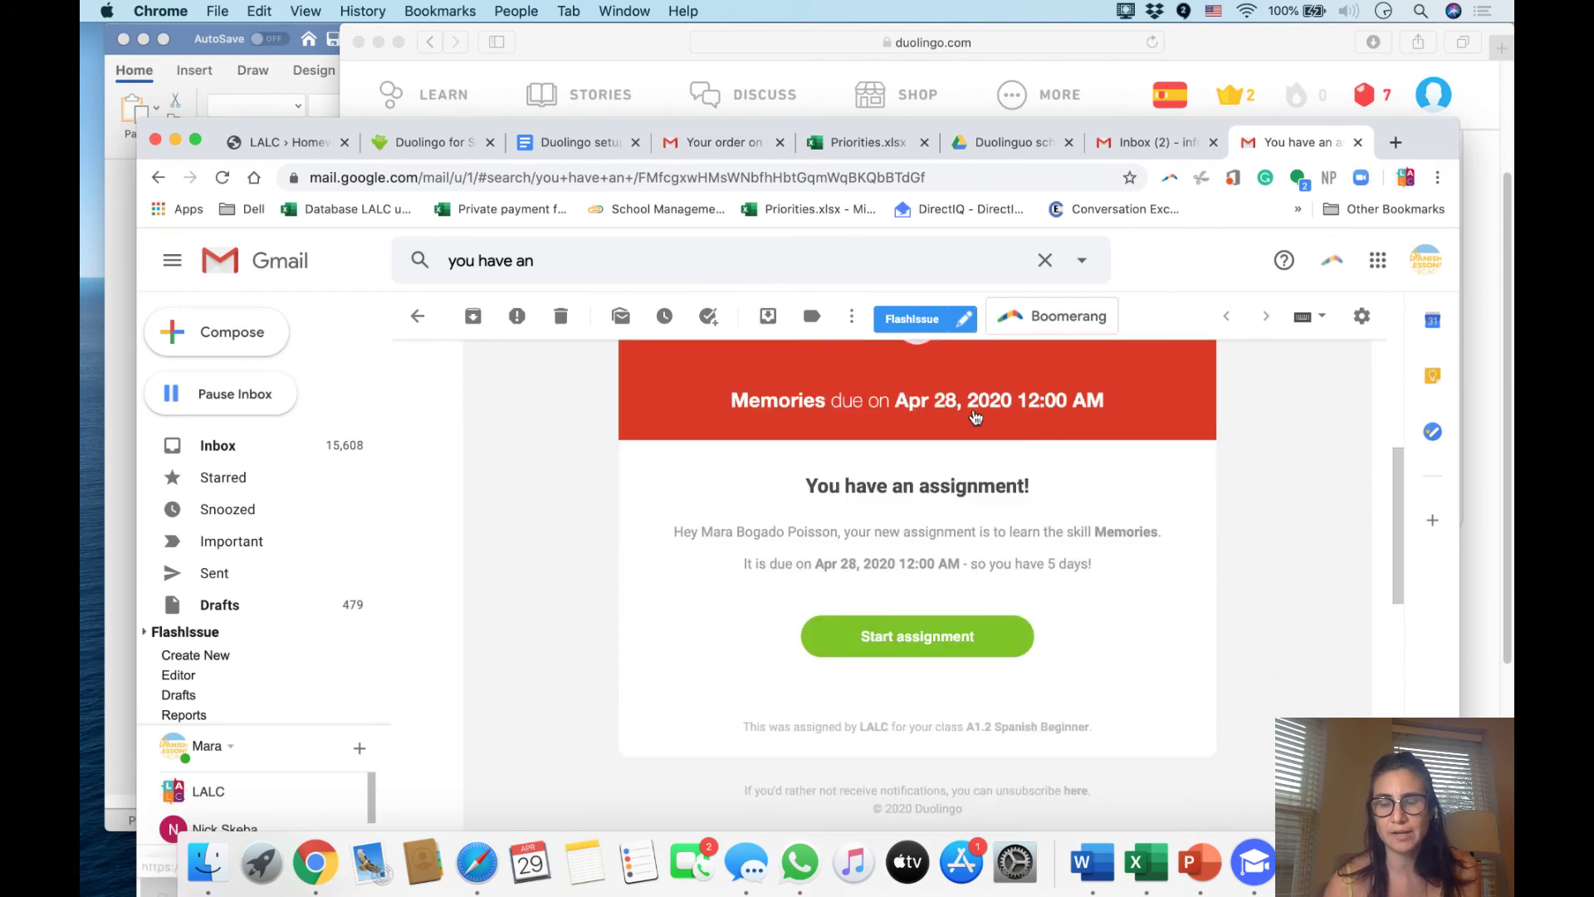
scroll(1216, 506, "up", 5)
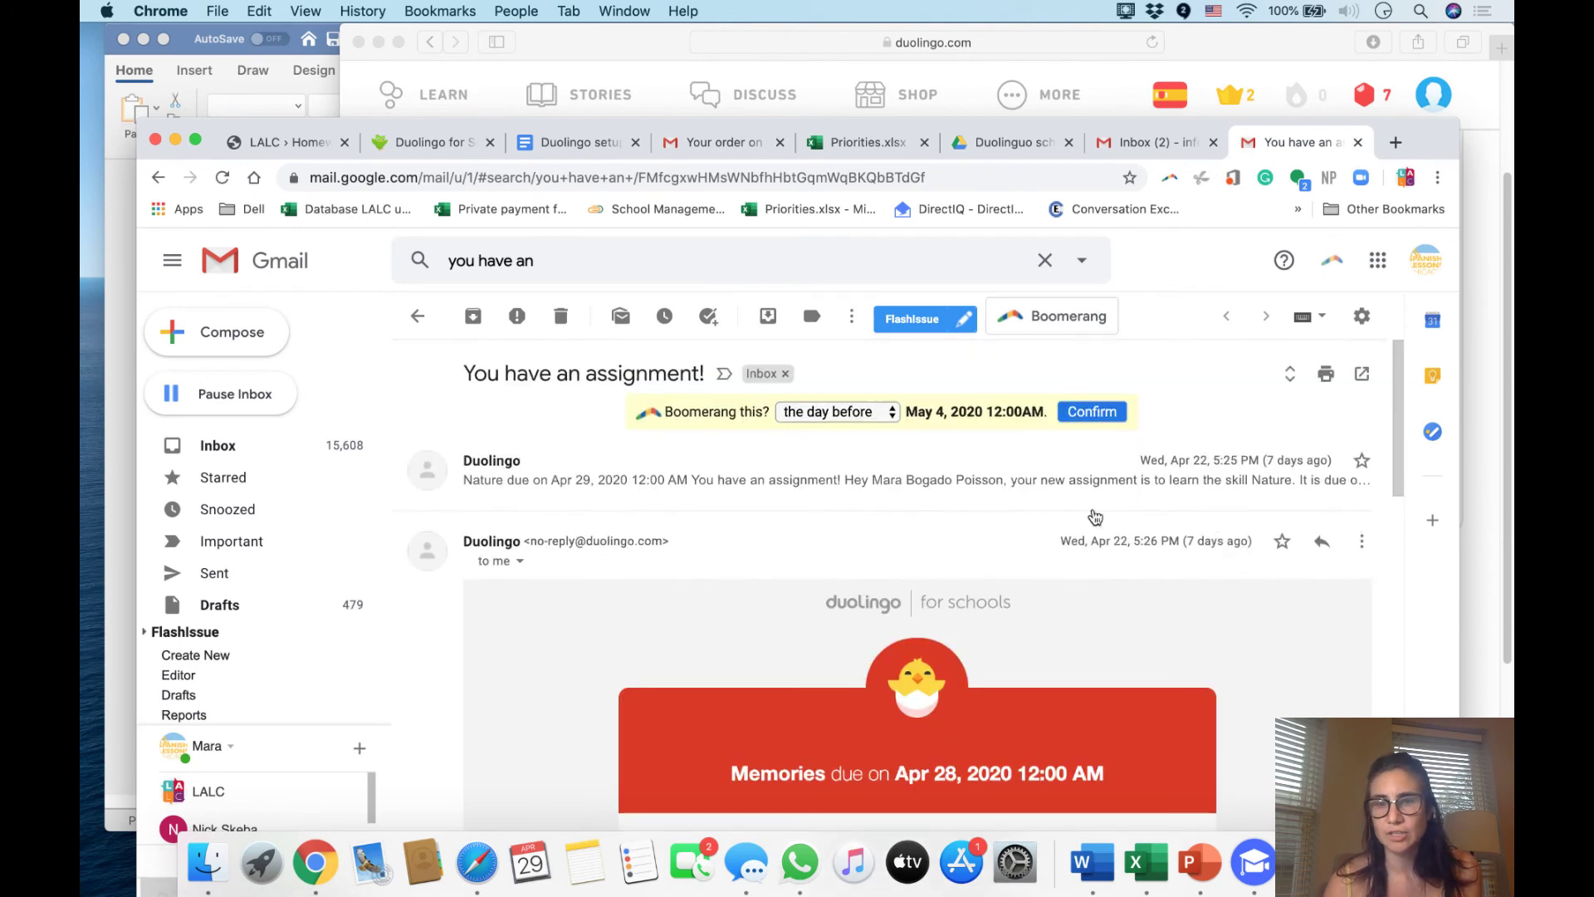
Expand the Nature assignment email and start that assignment from its link
left_click(980, 481)
scroll(961, 509, "down", 4)
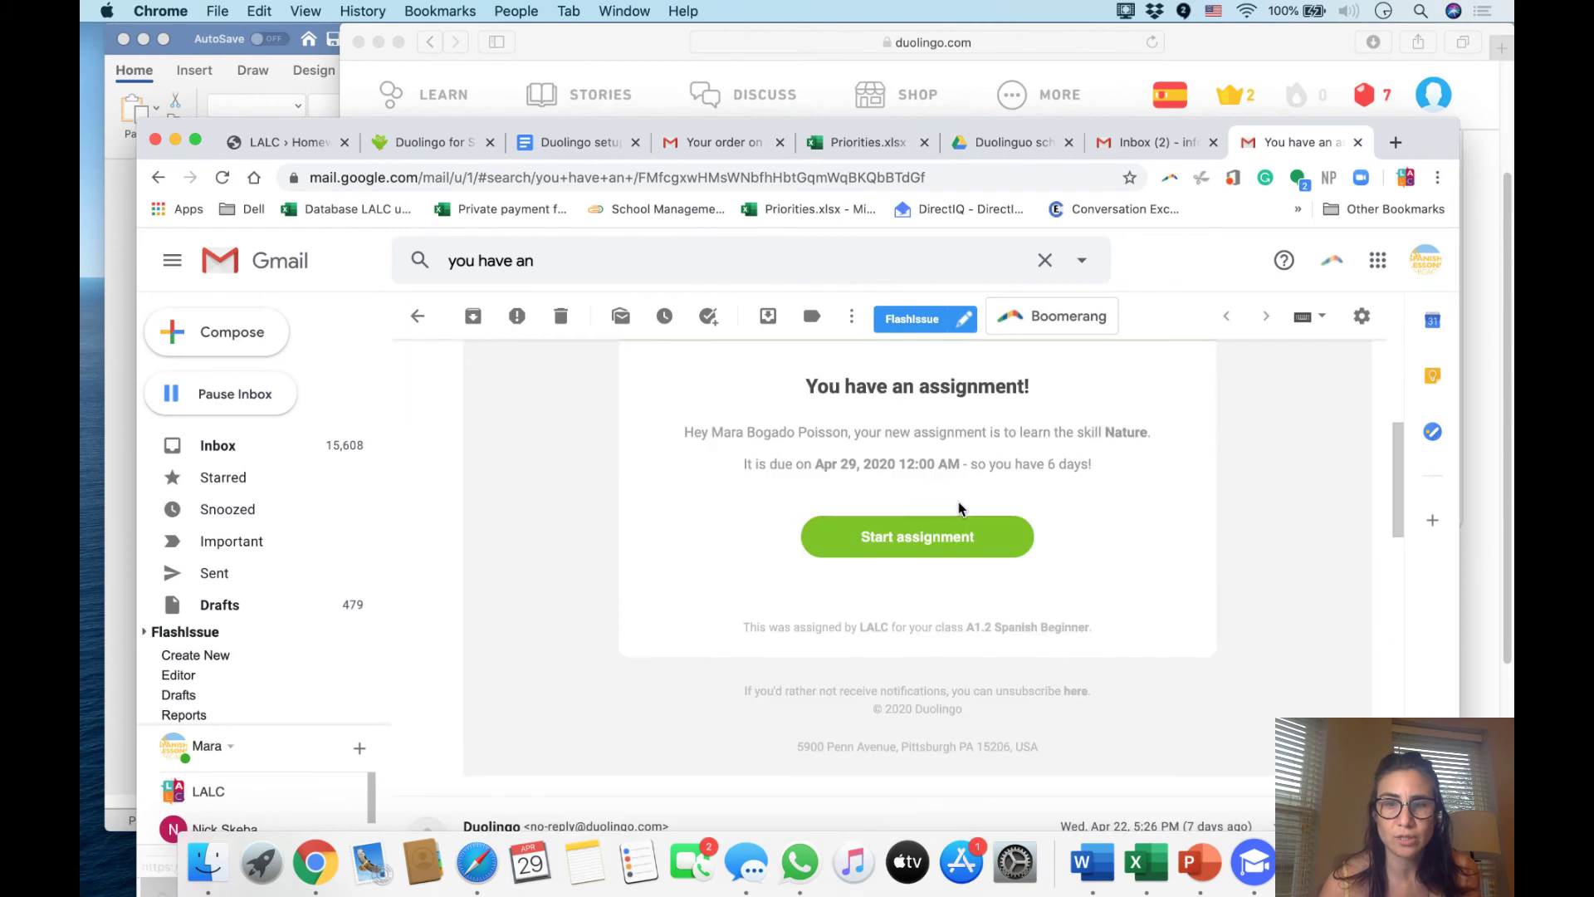
scroll(972, 482, "up", 1)
scroll(957, 411, "up", 1)
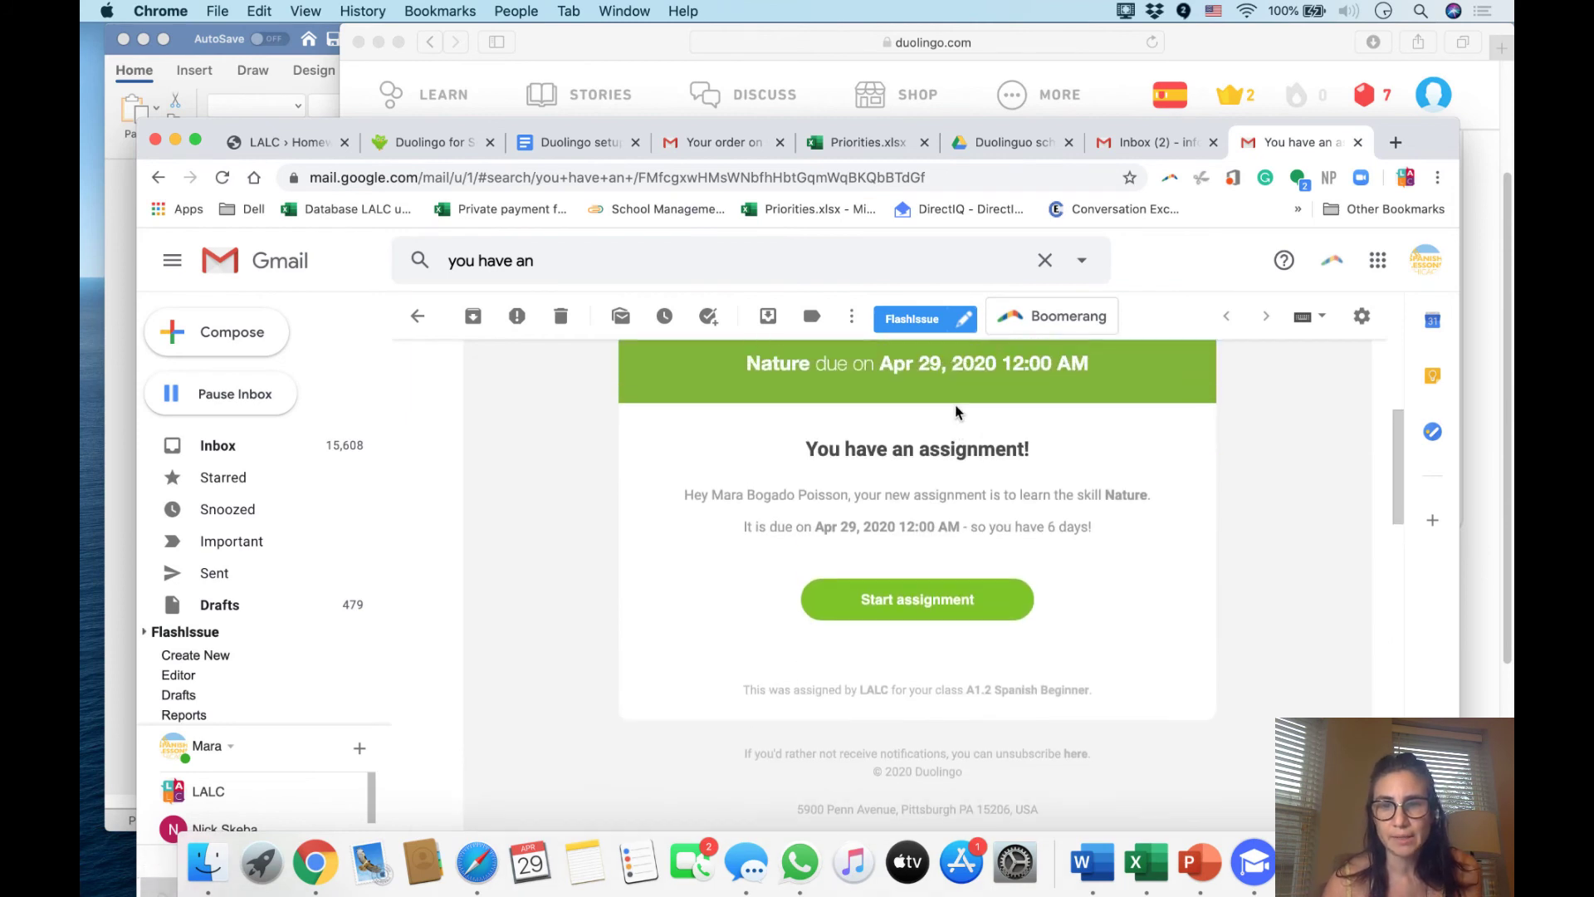
left_click(907, 598)
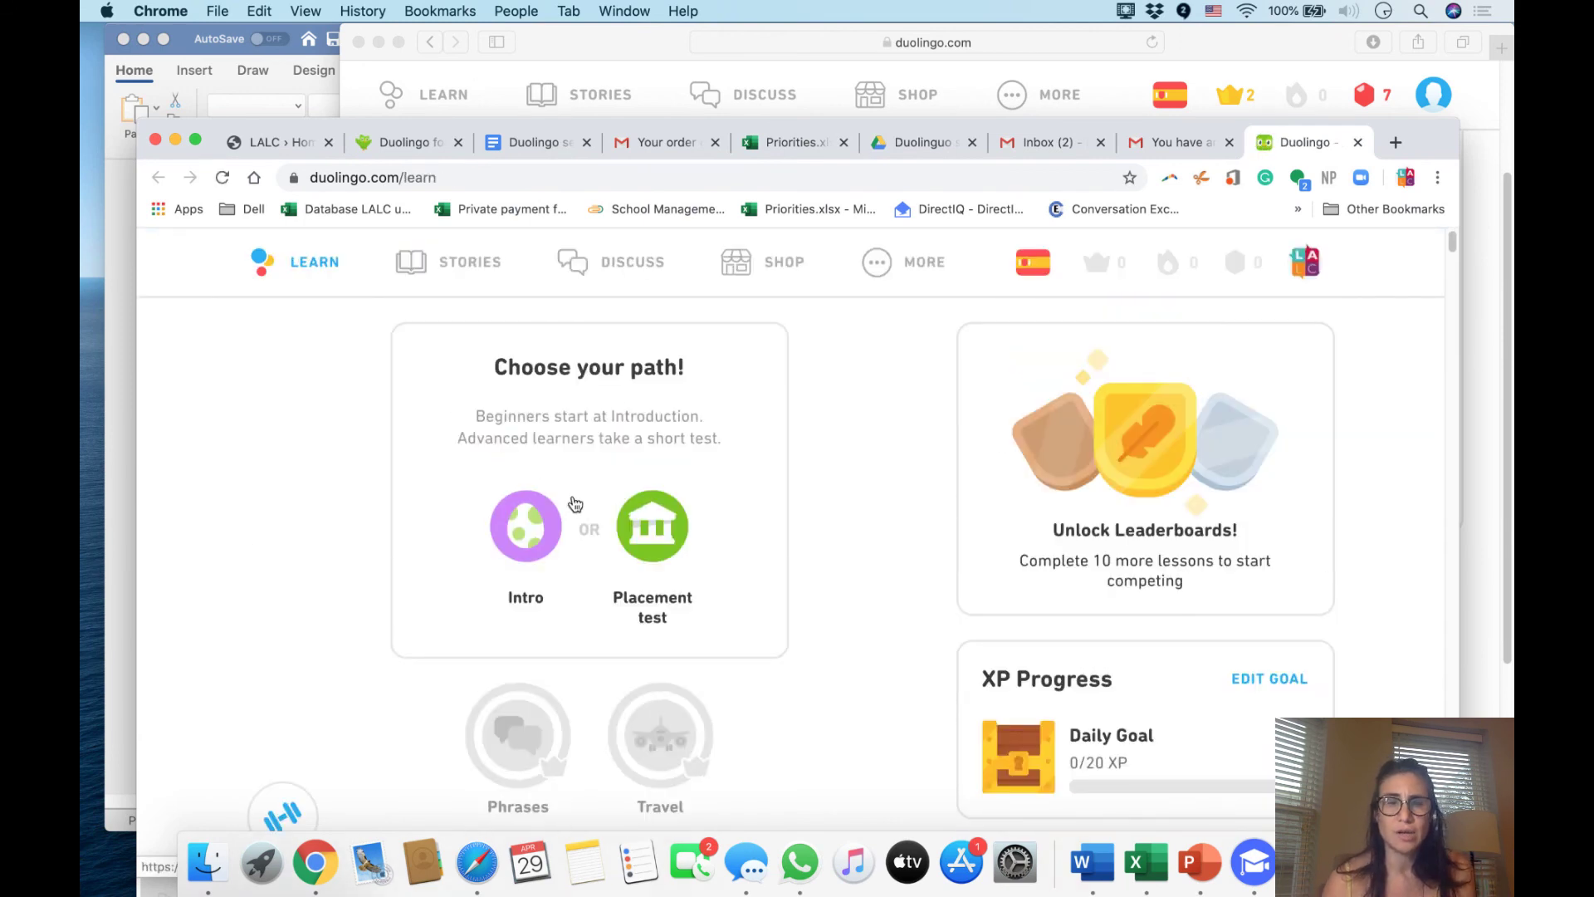
Scroll to Assignments on the Learn page and open Memories, due in 12 days
scroll(573, 504, "down", 3)
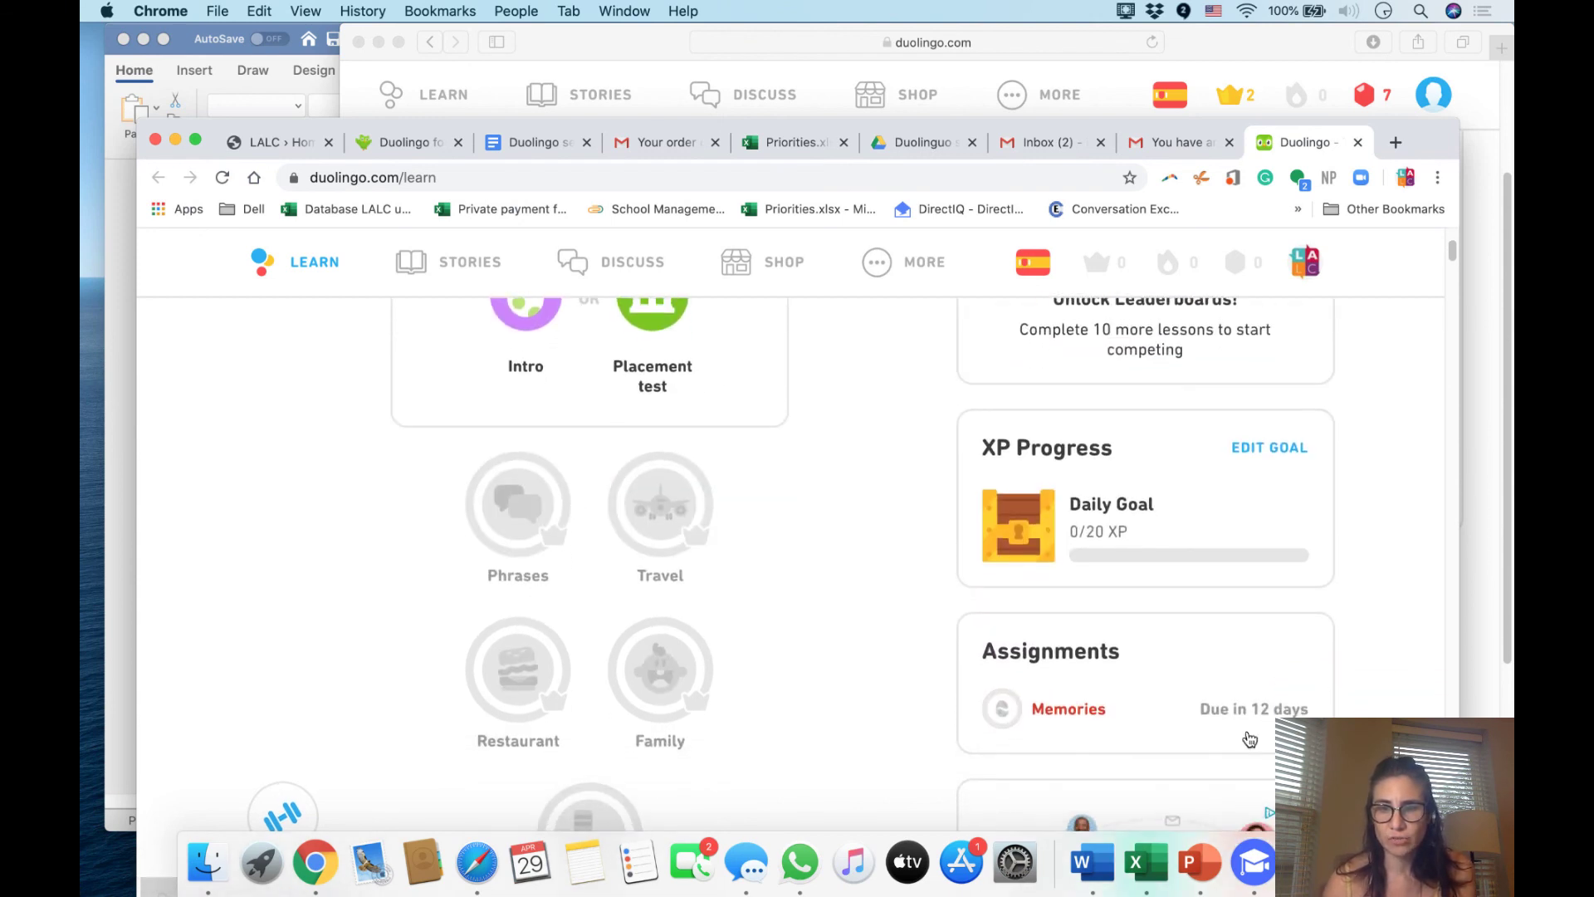
scroll(1112, 639, "down", 2)
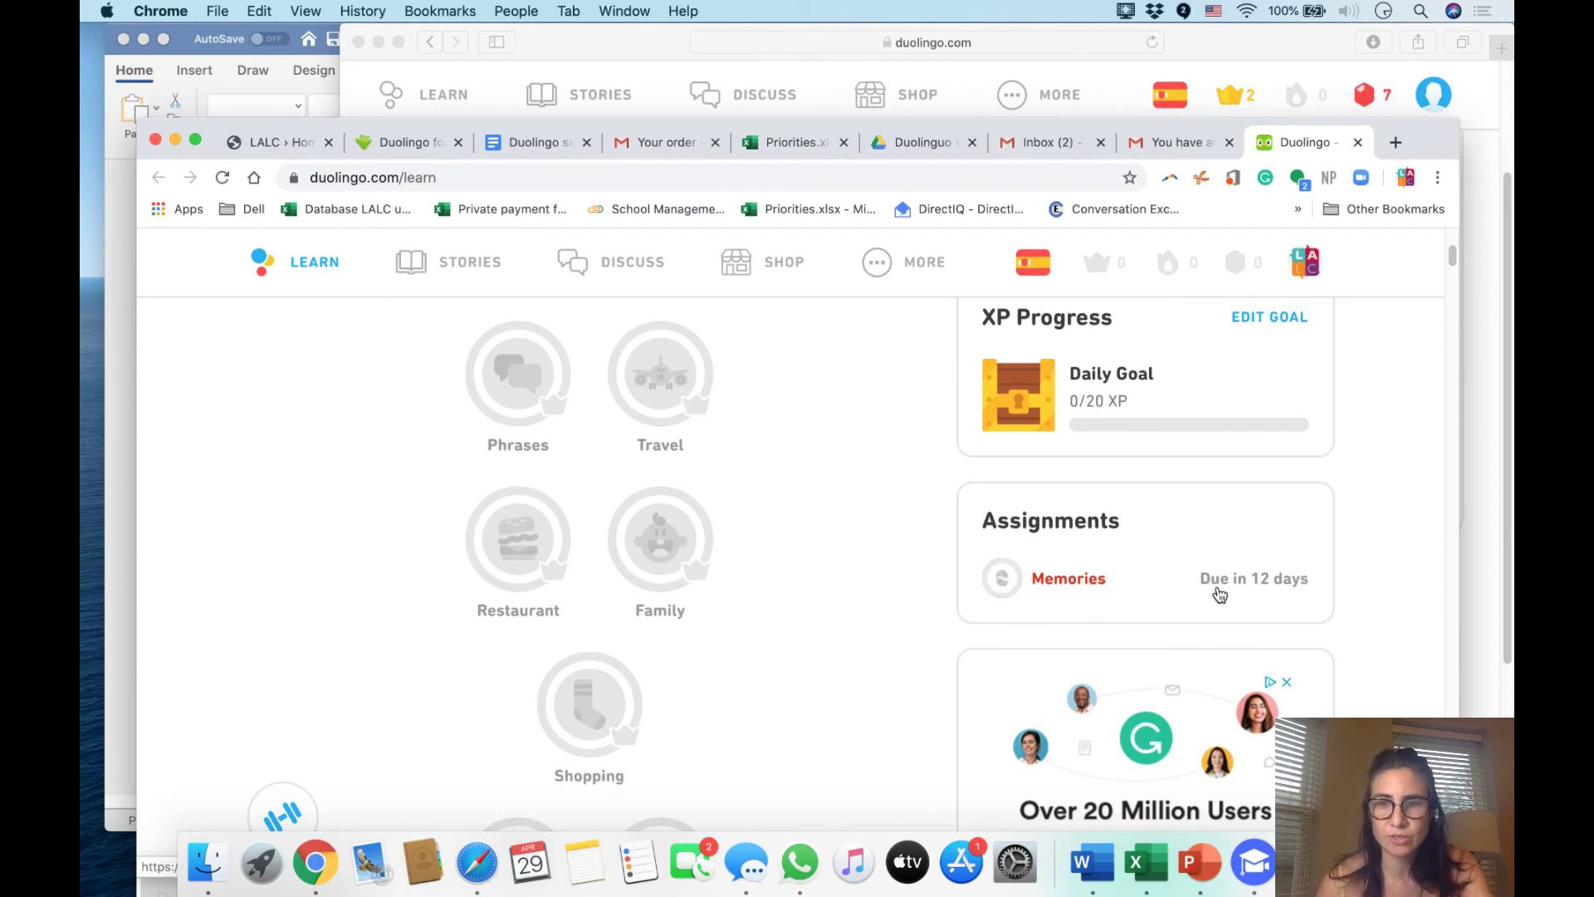
left_click(1060, 585)
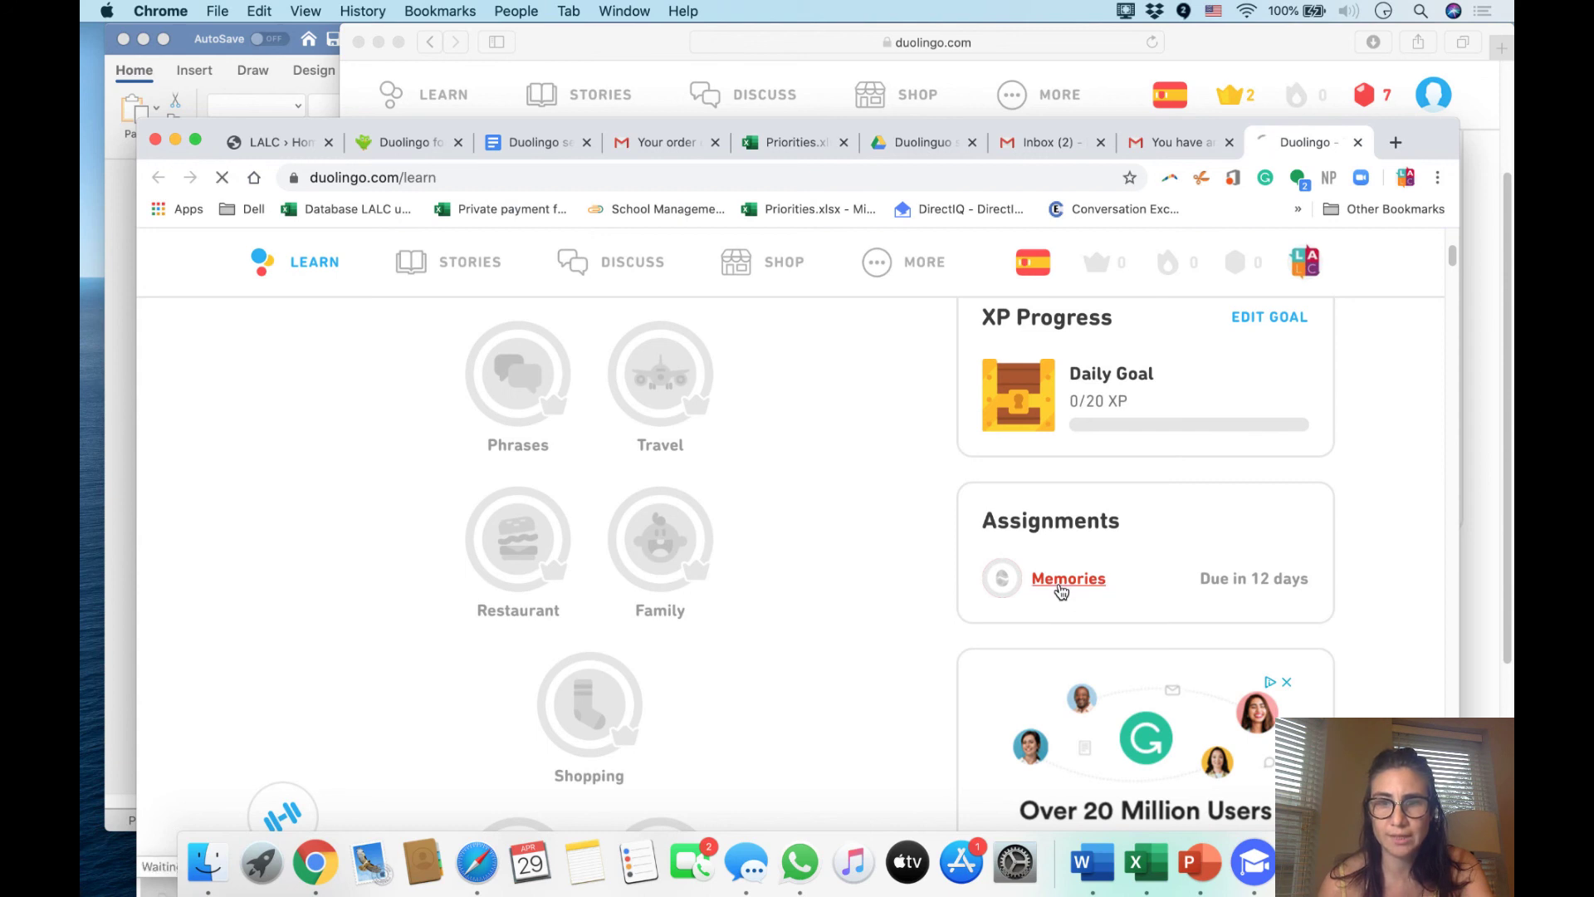